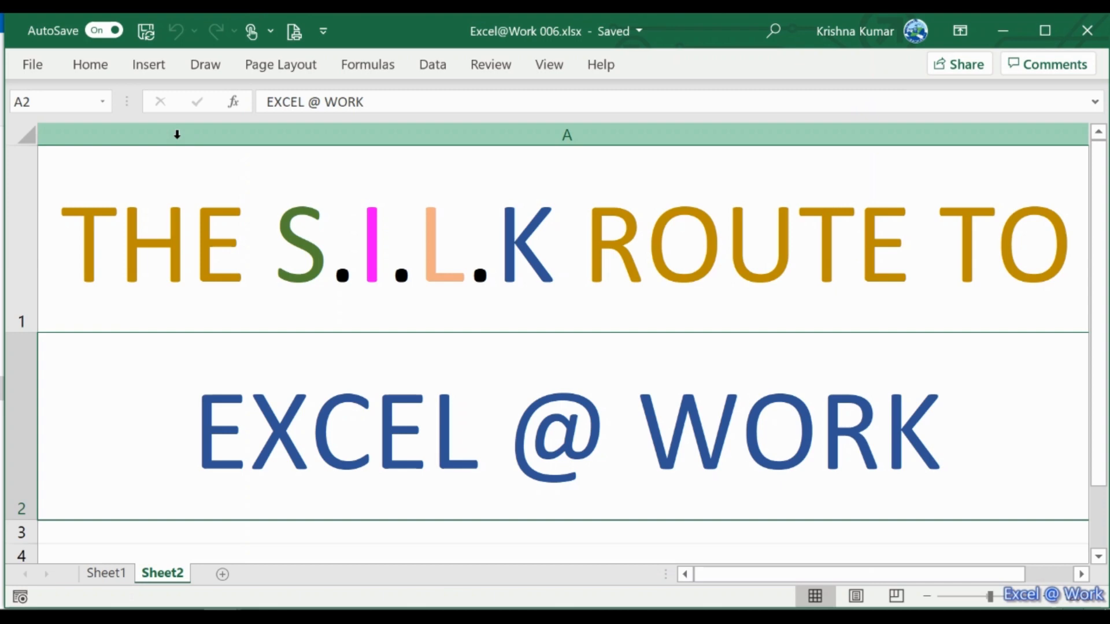
Step: Open Sheet1 and inspect the formulas in Apple's Amount cell F4 and the TOTAL cell F10, plus the cells for vegetable and fruit amounts
{"action": "left_click", "coordinate": [104, 575]}
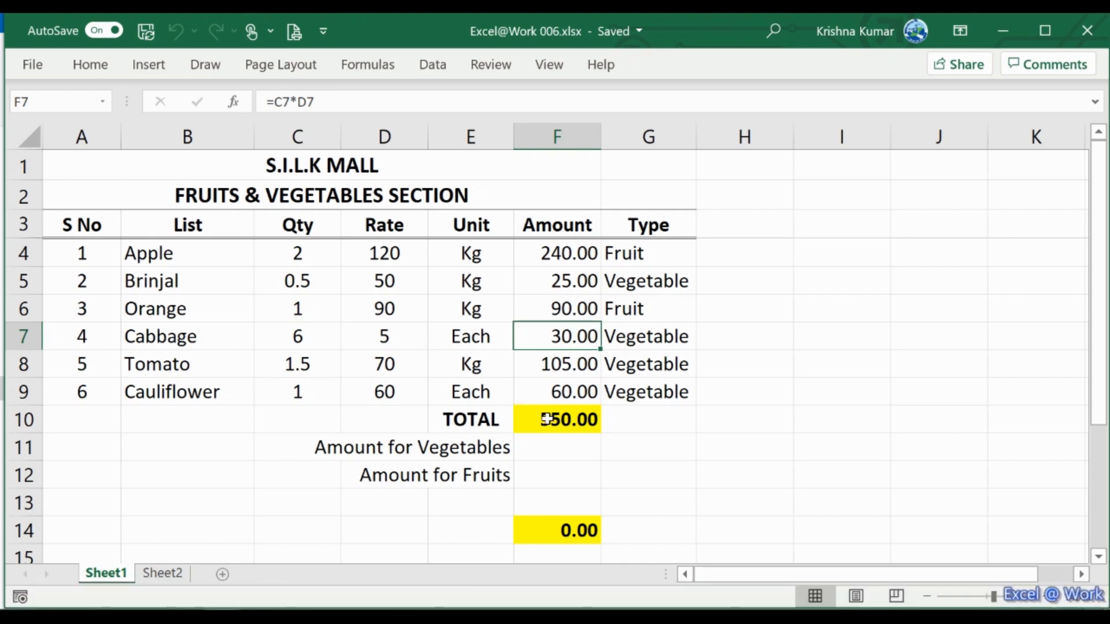
{"action": "left_click", "coordinate": [548, 253]}
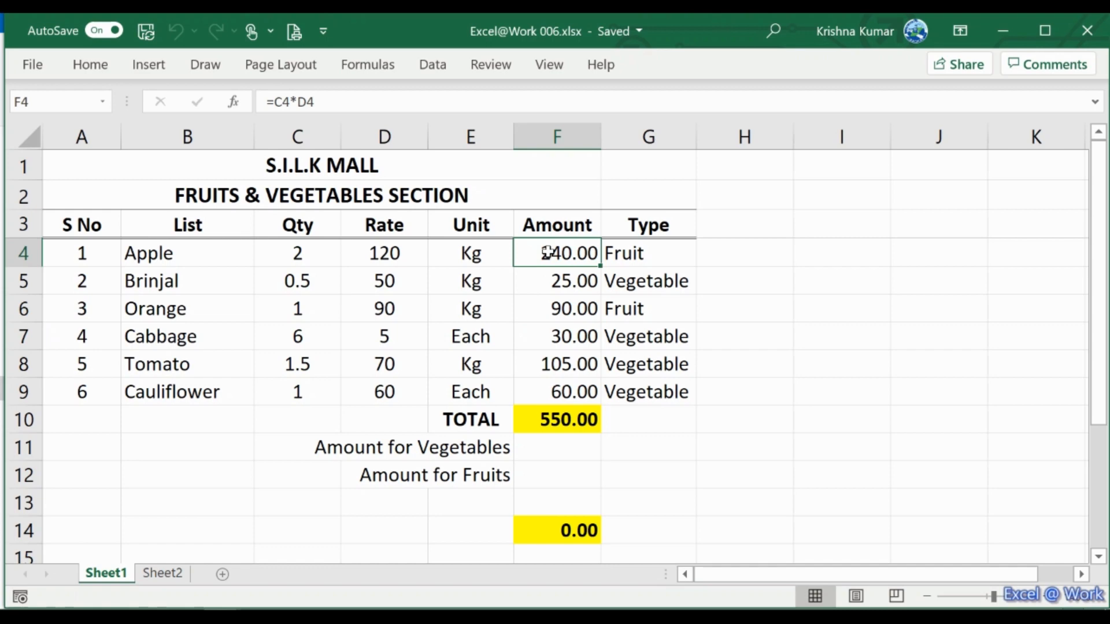
{"action": "double_click", "coordinate": [548, 253]}
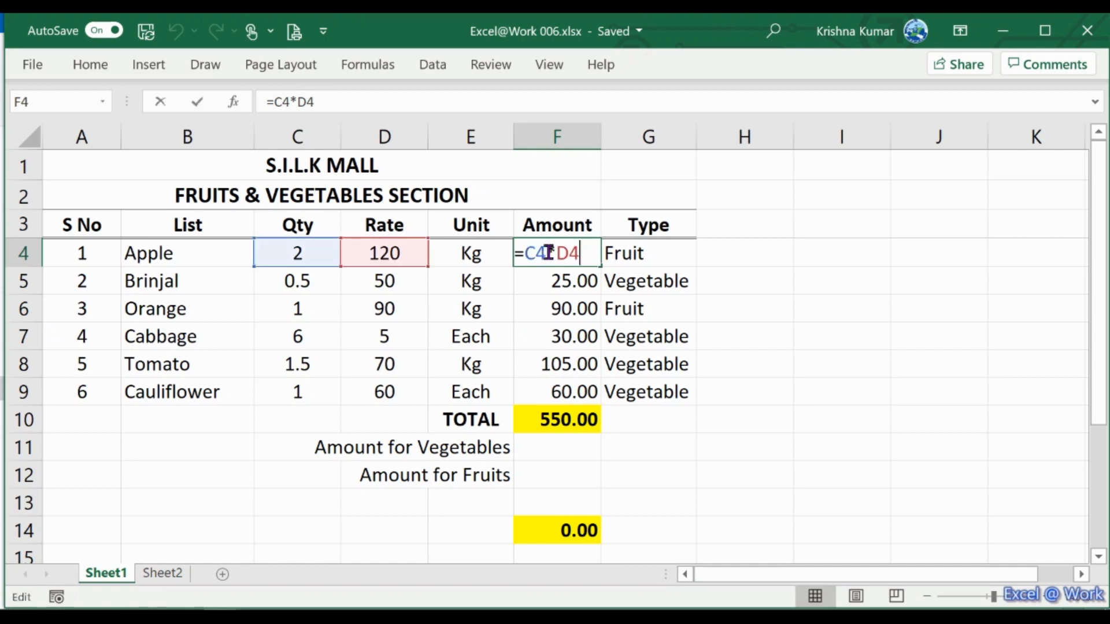
{"action": "key", "text": "Escape"}
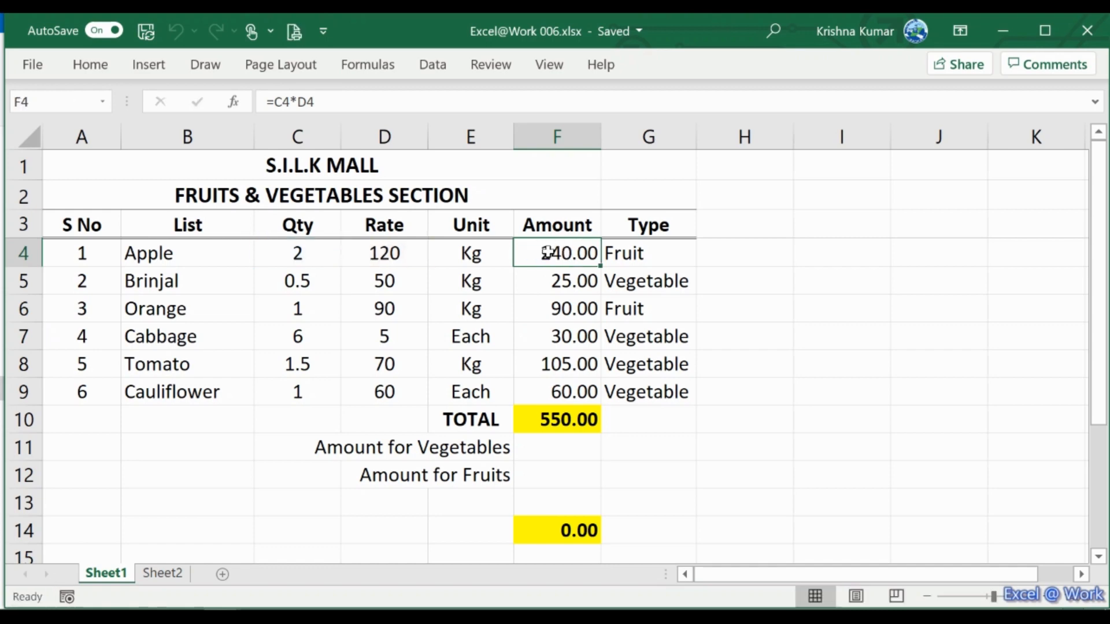
{"action": "left_click", "coordinate": [553, 416]}
{"action": "double_click", "coordinate": [554, 416]}
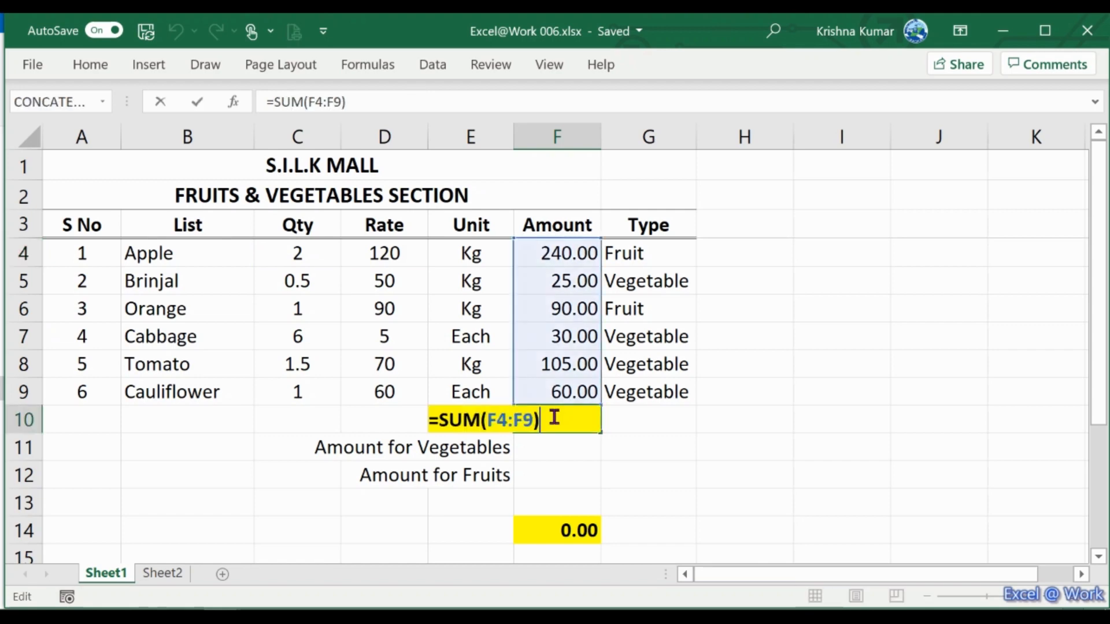
{"action": "key", "text": "Escape"}
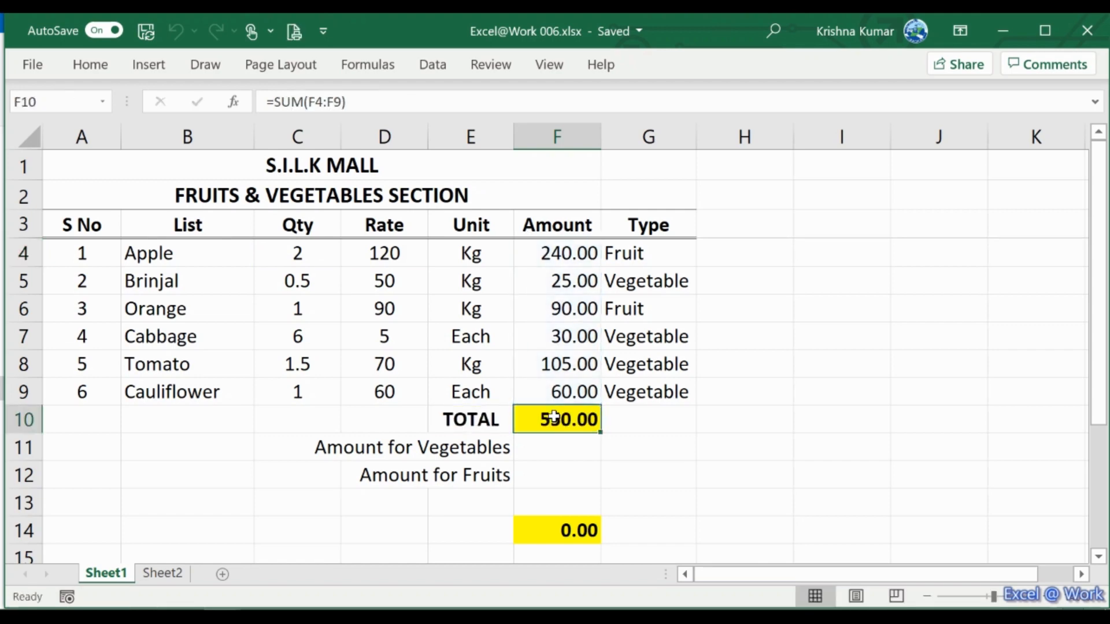
{"action": "left_click", "coordinate": [551, 449]}
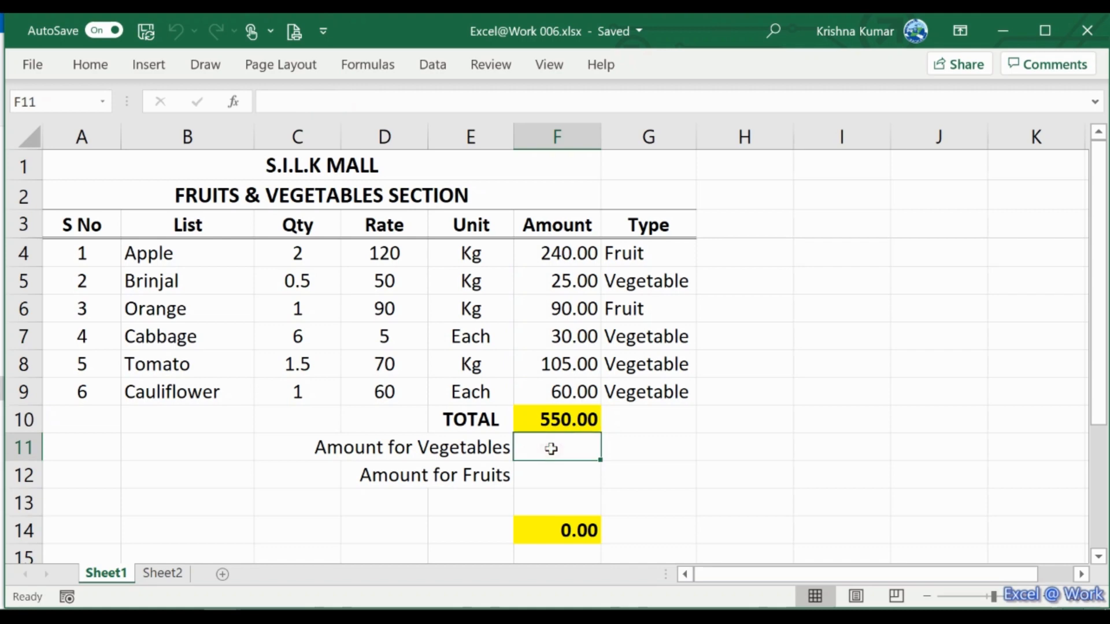
{"action": "left_click", "coordinate": [550, 481]}
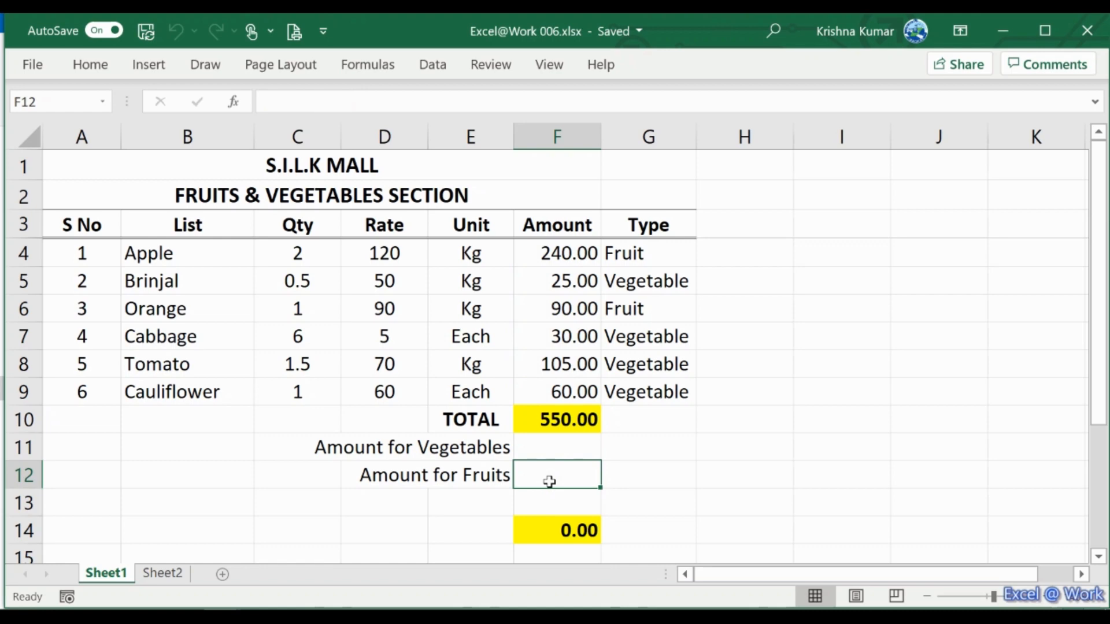
Step: Enter the formula =F9+F8+F7+F5 in F11 to add up the amount for vegetables
{"action": "left_click", "coordinate": [553, 448]}
{"action": "double_click", "coordinate": [555, 449]}
{"action": "type", "text": "="}
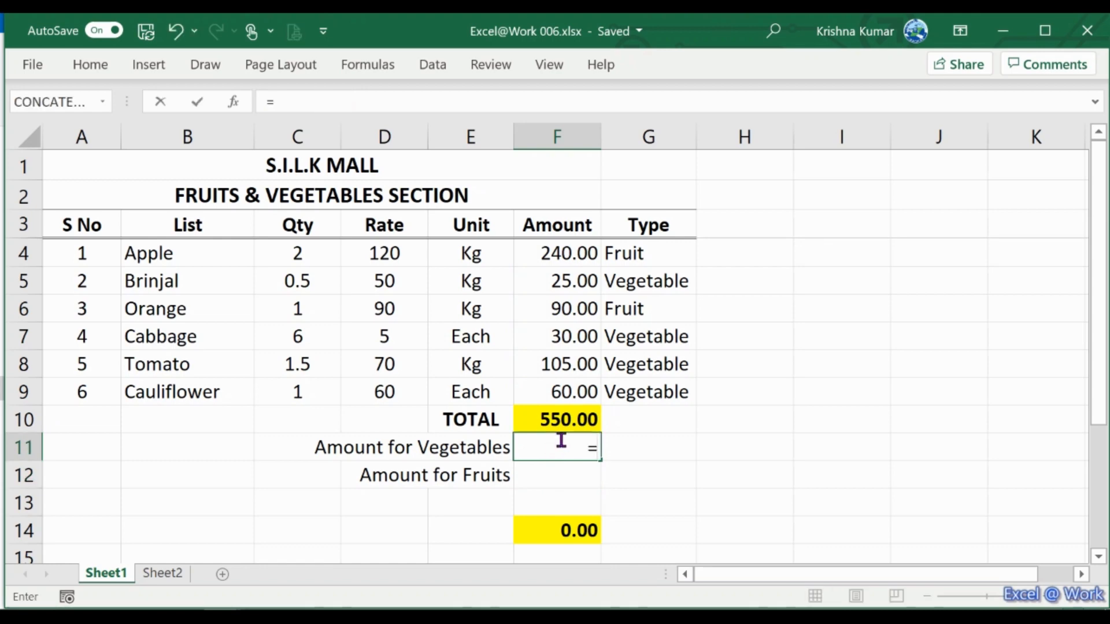
{"action": "left_click", "coordinate": [586, 392]}
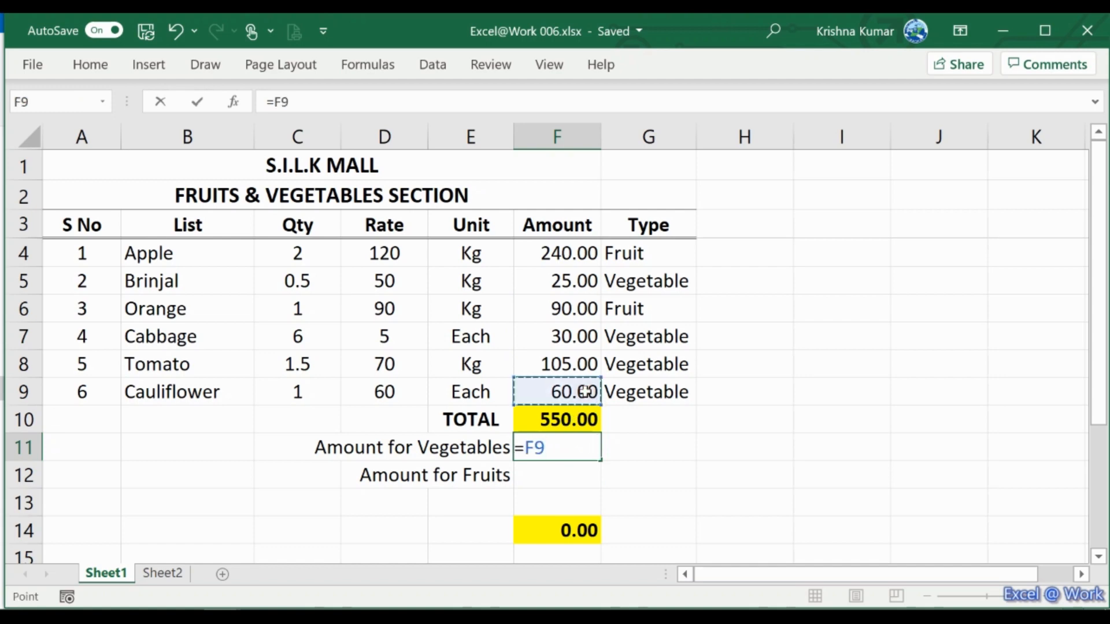
{"action": "type", "text": "+"}
{"action": "left_click", "coordinate": [568, 365]}
{"action": "type", "text": "+"}
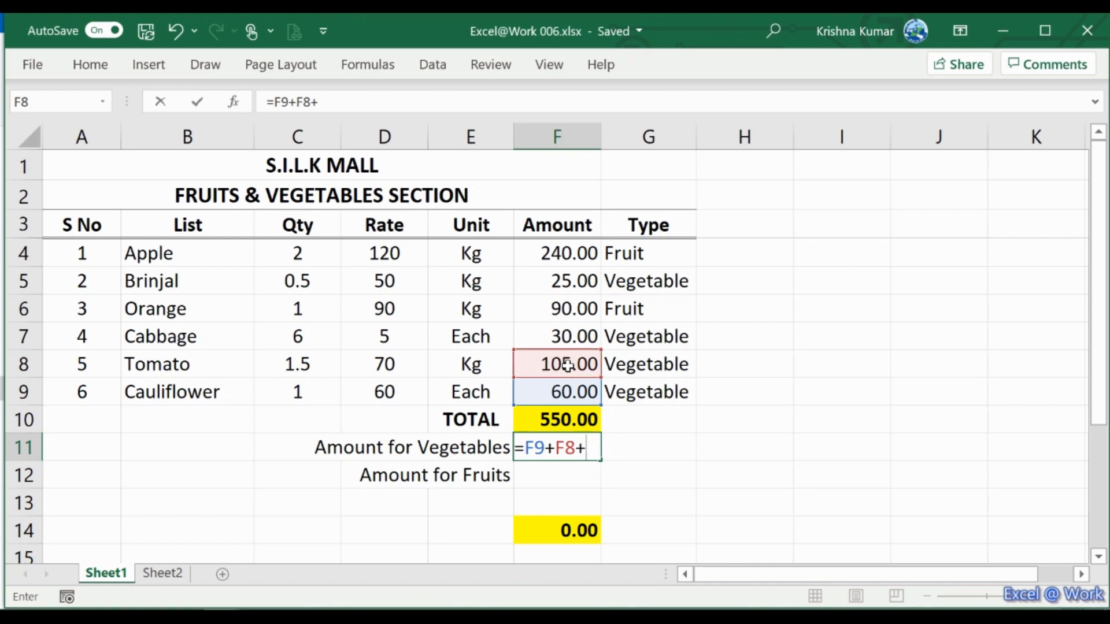
{"action": "left_click", "coordinate": [563, 340]}
{"action": "type", "text": "+"}
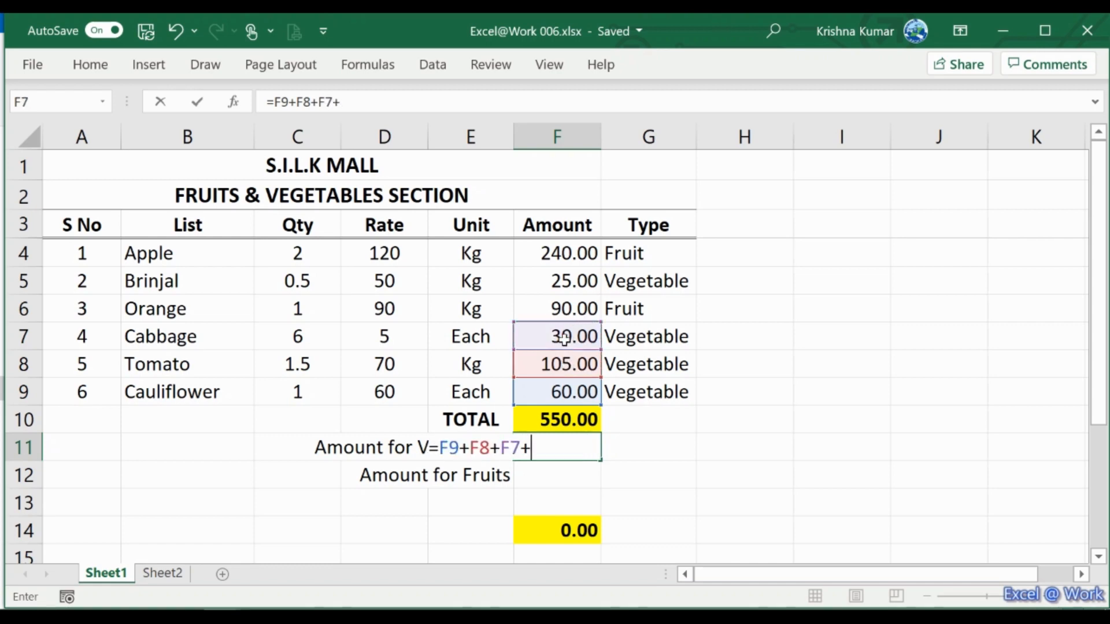
{"action": "left_click", "coordinate": [562, 277]}
{"action": "key", "text": "Return"}
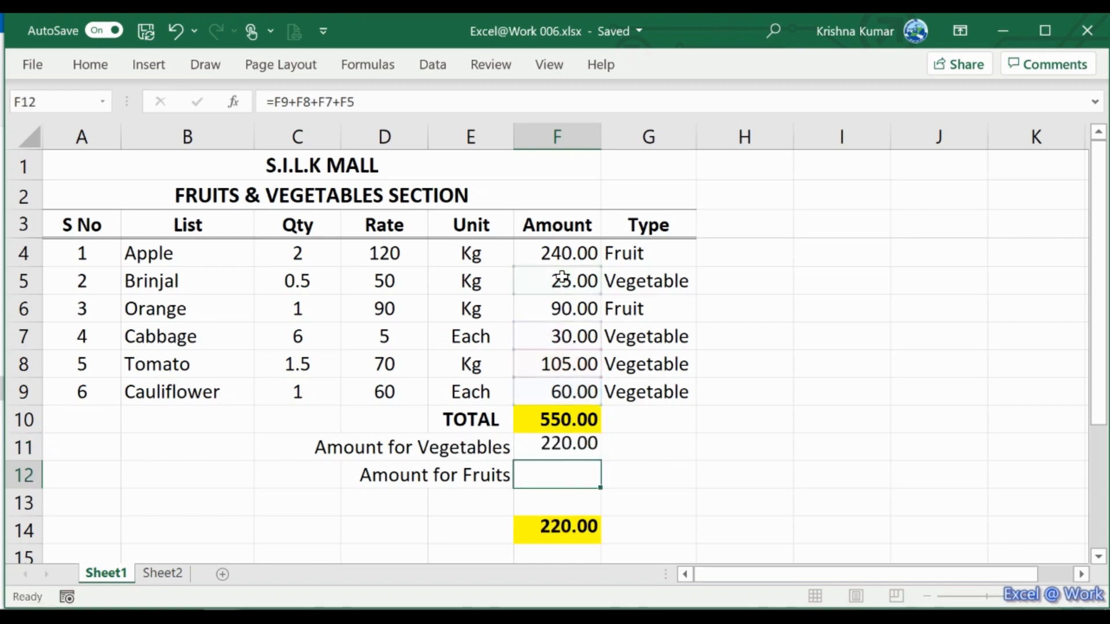
Step: Enter the formula =F6+F4 in F12 to add up the amount for fruits
{"action": "type", "text": "="}
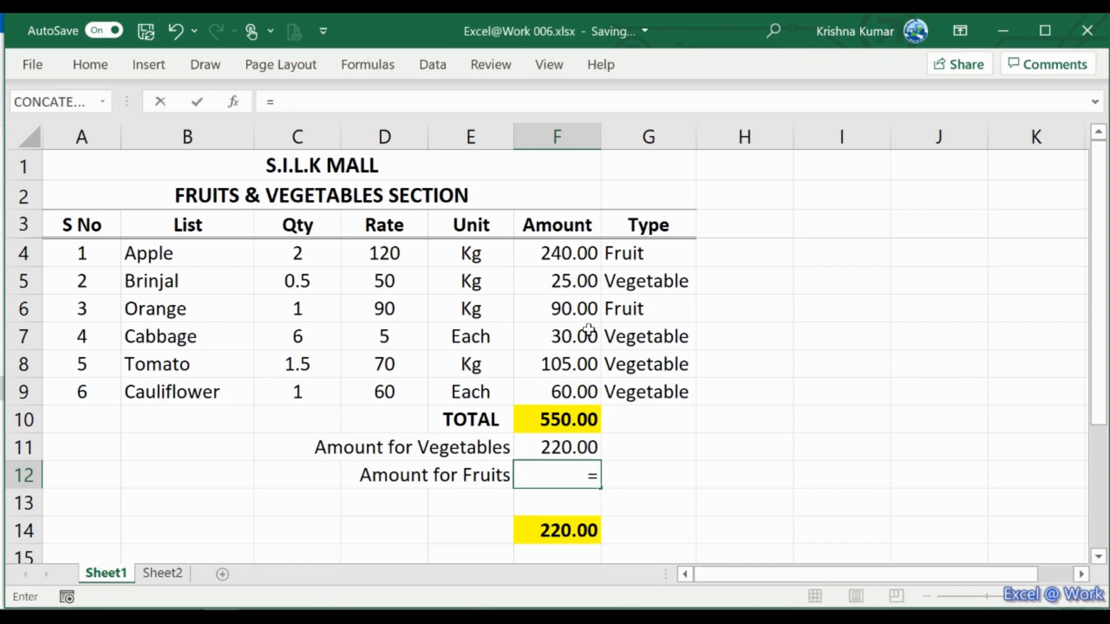
{"action": "left_click", "coordinate": [560, 313]}
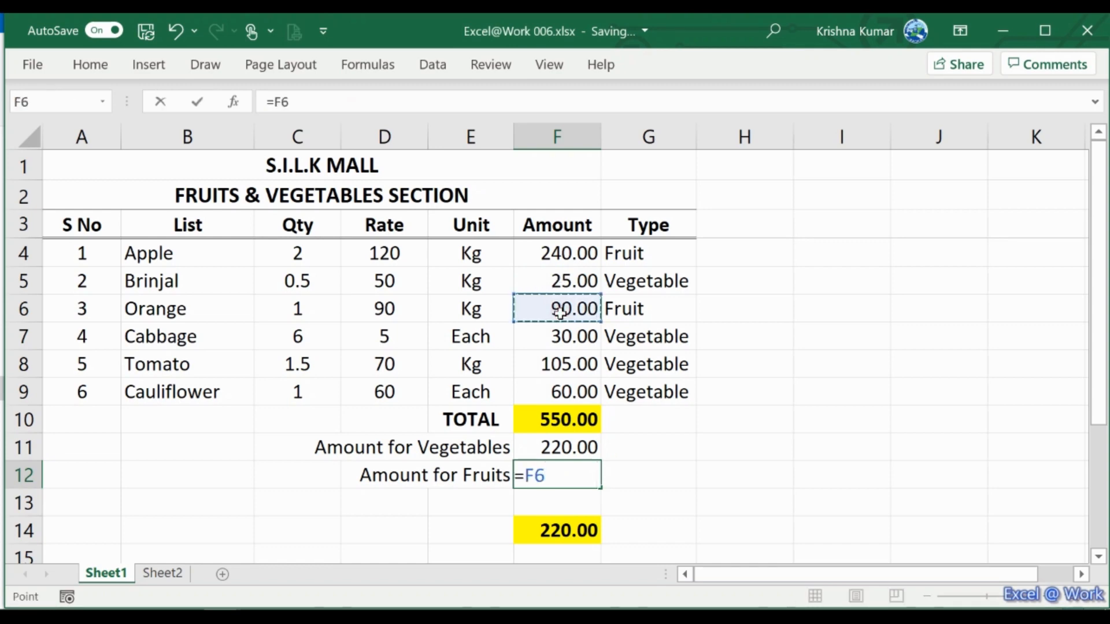
{"action": "type", "text": "+"}
{"action": "left_click", "coordinate": [560, 262]}
{"action": "key", "text": "Return"}
{"action": "key", "text": "Down"}
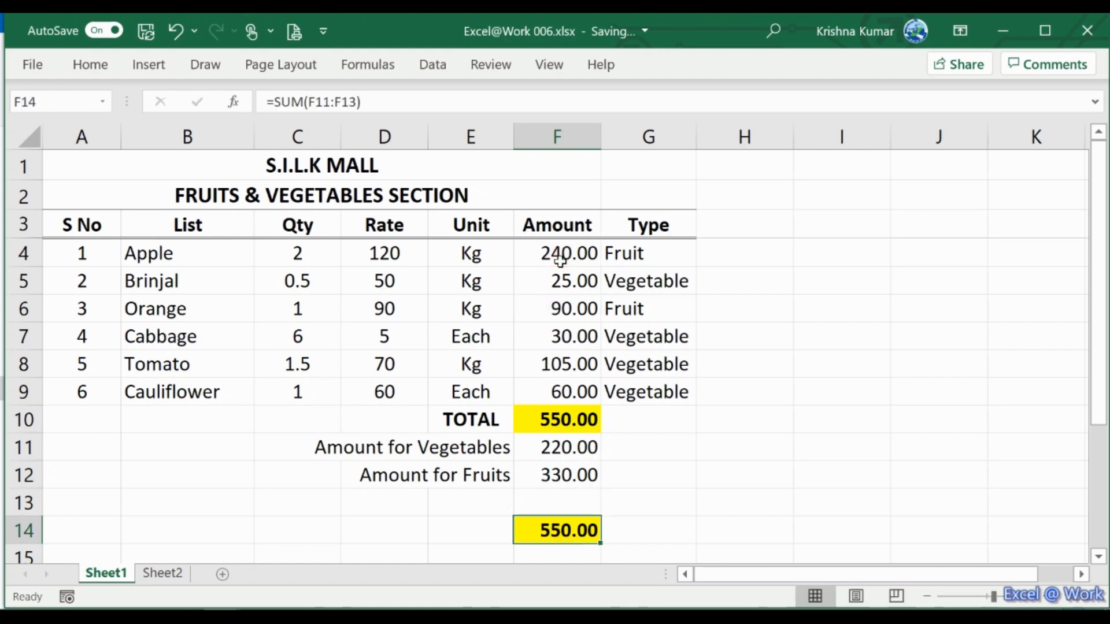
Step: Inspect the formula in the check total cell F14 and compare it with the TOTAL in F10 and the two subtotals
{"action": "left_click", "coordinate": [564, 448]}
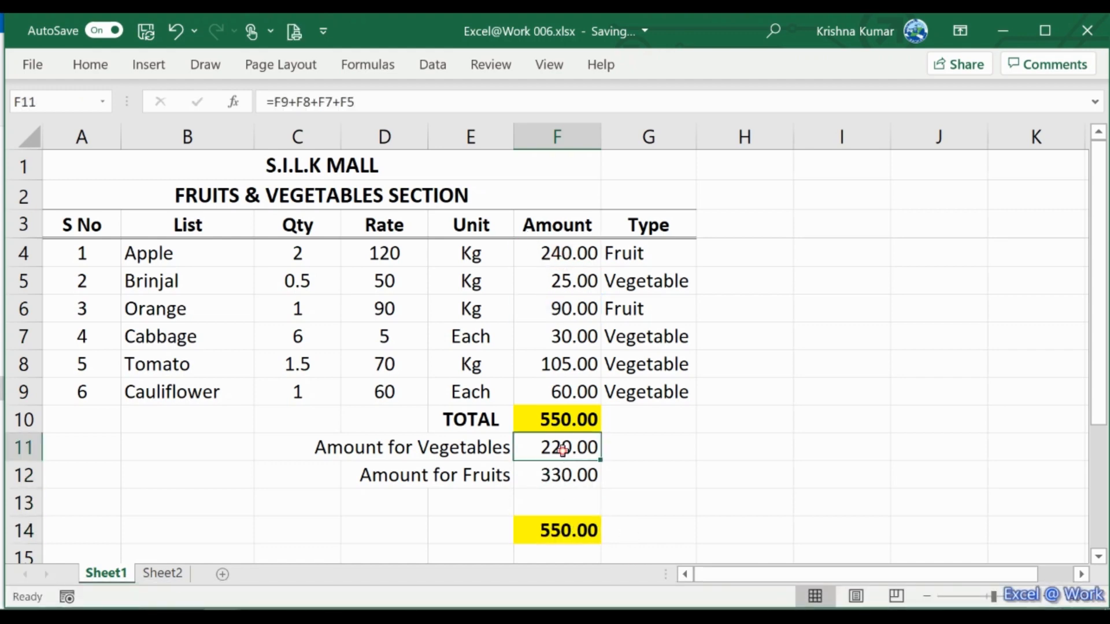
{"action": "left_click", "coordinate": [559, 500]}
{"action": "double_click", "coordinate": [559, 500]}
{"action": "key", "text": "Escape"}
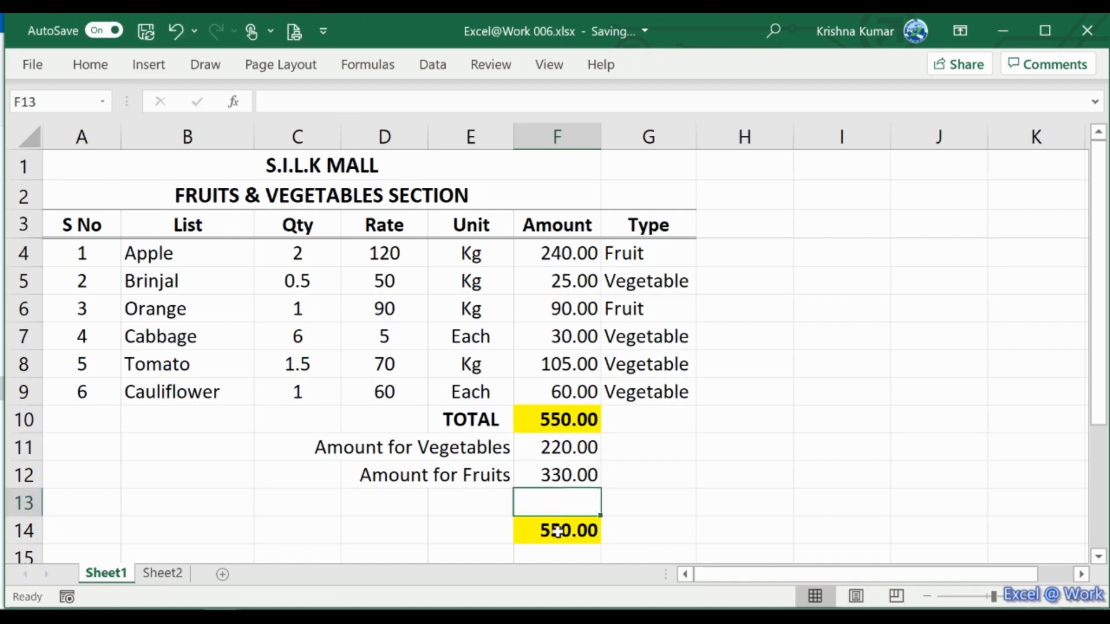
{"action": "left_click", "coordinate": [557, 532]}
{"action": "double_click", "coordinate": [558, 532]}
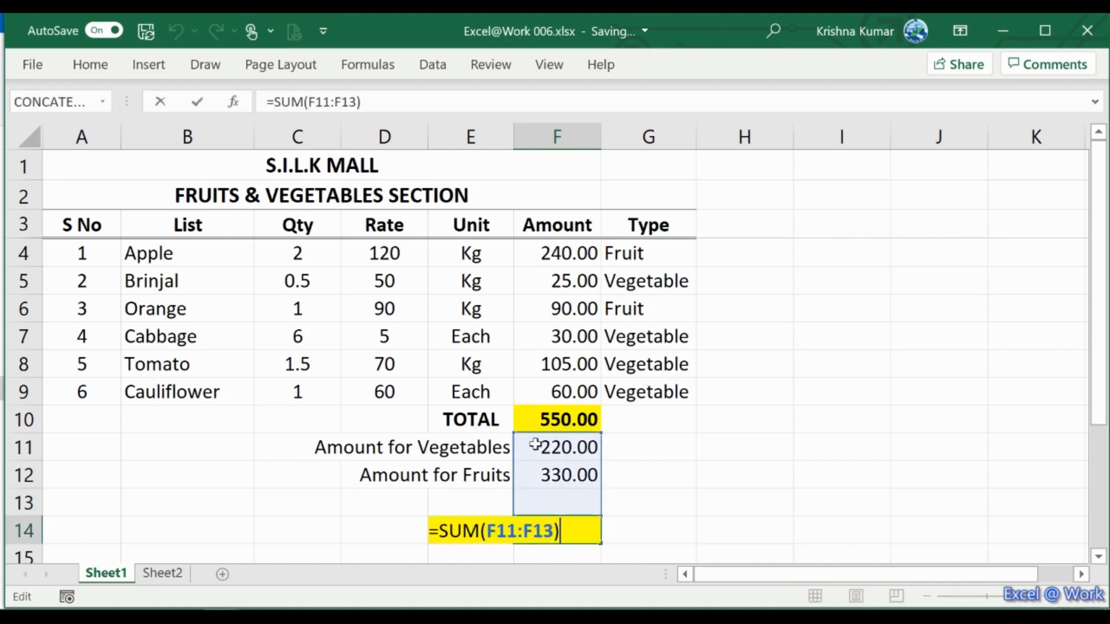
{"action": "left_click", "coordinate": [546, 416]}
{"action": "key", "text": "Down"}
{"action": "key", "text": "Down"}
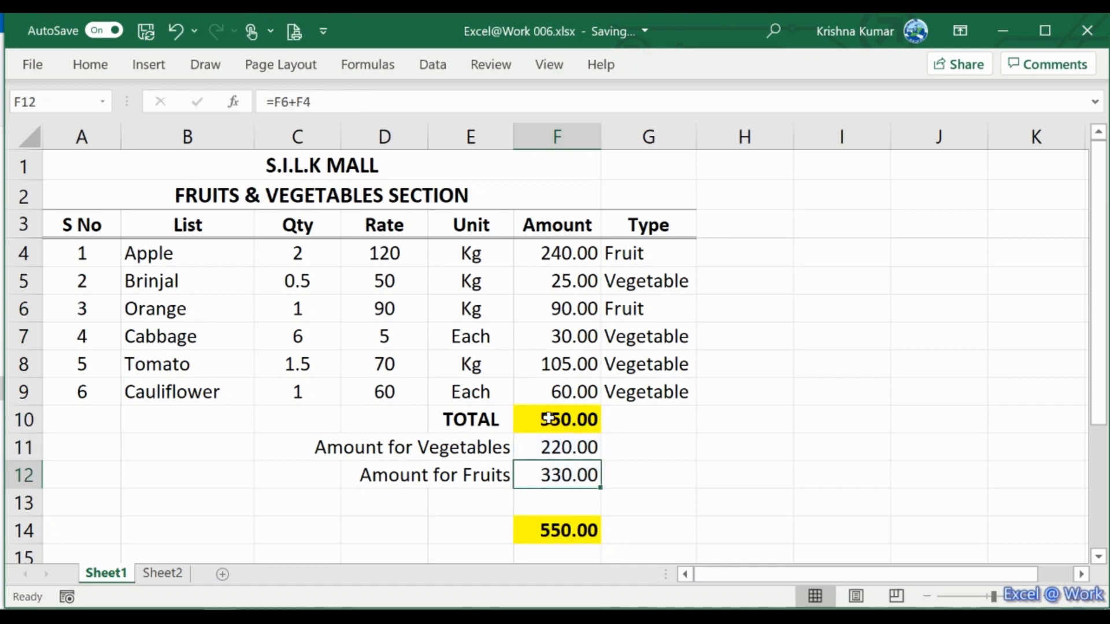
Step: Change Tomato's type in G8 to Fruit
{"action": "key", "text": "Up"}
{"action": "key", "text": "Up"}
{"action": "key", "text": "Up"}
{"action": "key", "text": "Up"}
{"action": "key", "text": "Up"}
{"action": "key", "text": "Up"}
{"action": "key", "text": "Down"}
{"action": "key", "text": "Down"}
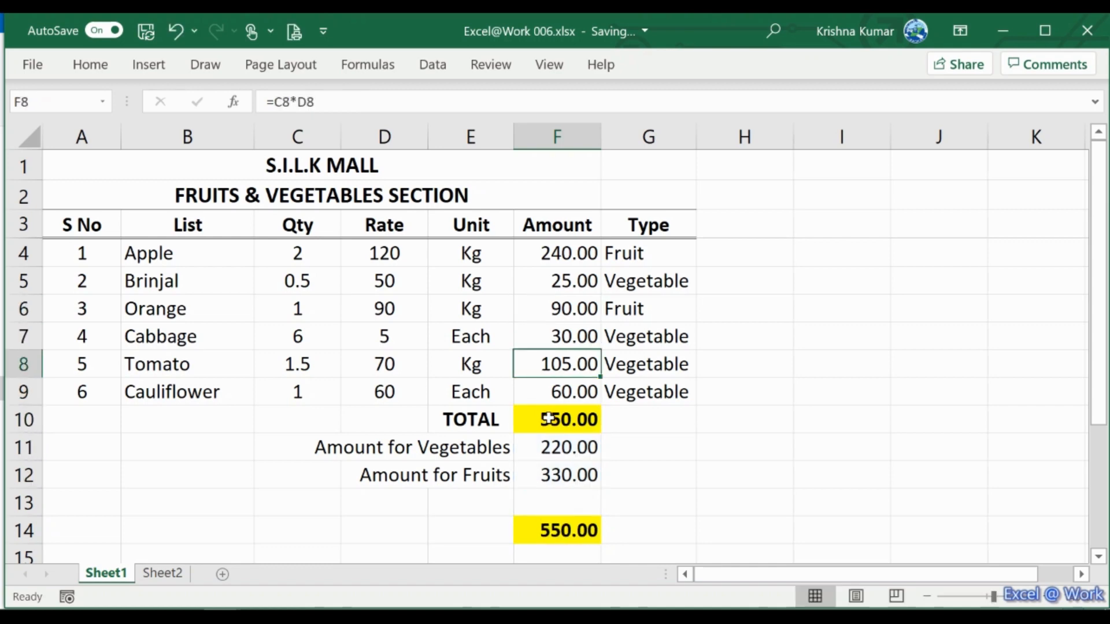
{"action": "key", "text": "Right"}
{"action": "key", "text": "Left"}
{"action": "key", "text": "Left"}
{"action": "key", "text": "Left"}
{"action": "key", "text": "Left"}
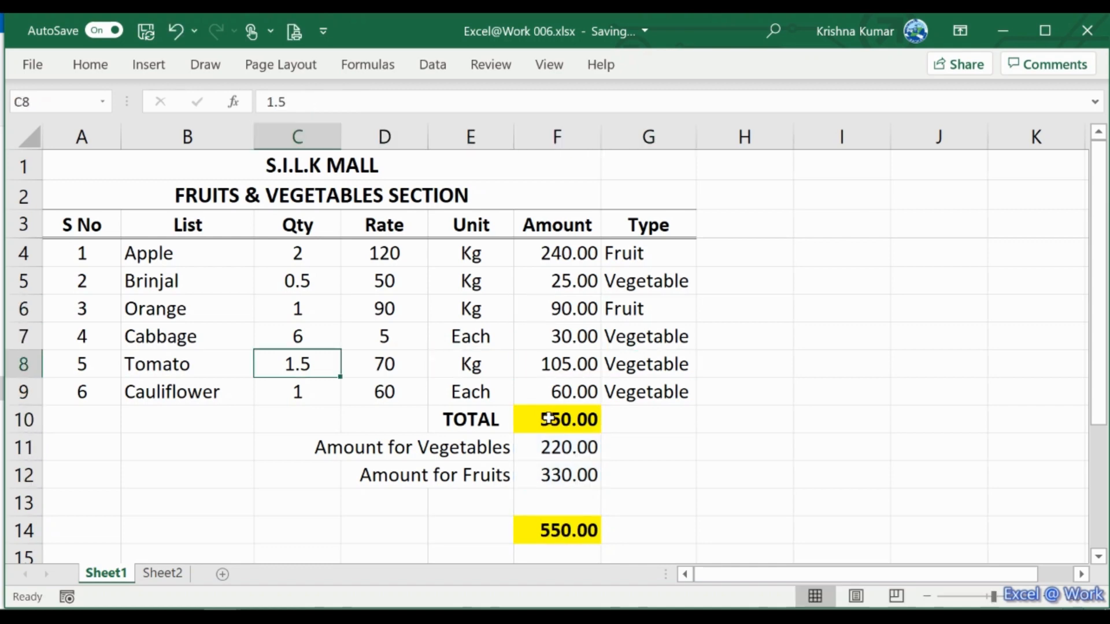
{"action": "key", "text": "Left"}
{"action": "key", "text": "Right"}
{"action": "key", "text": "Right"}
{"action": "key", "text": "Right"}
{"action": "key", "text": "Right"}
{"action": "key", "text": "Right"}
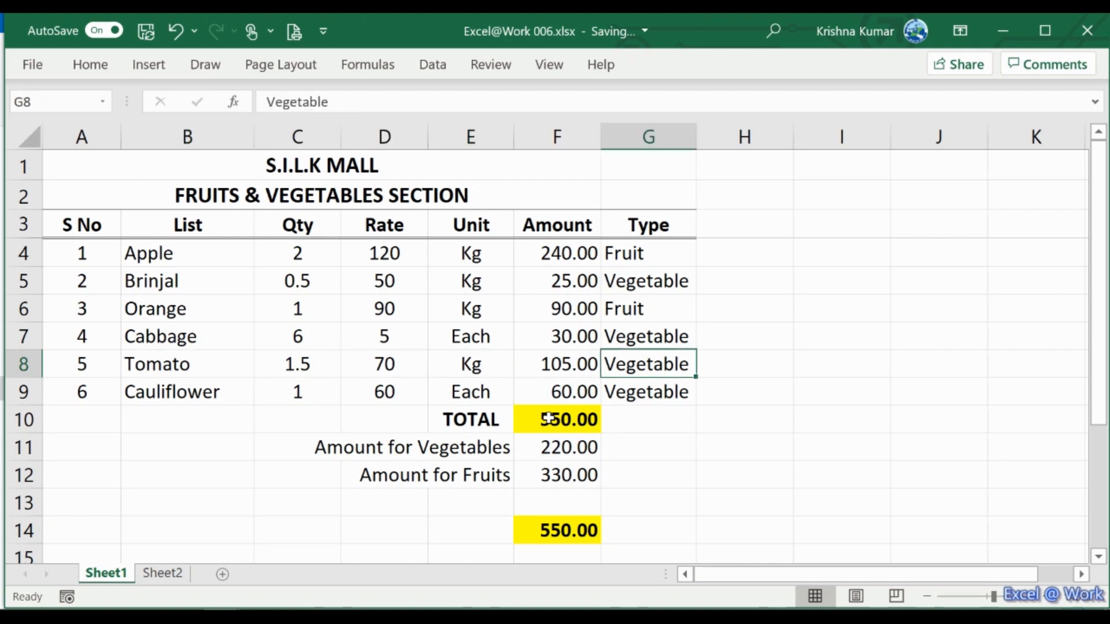
{"action": "type", "text": "Fruit"}
{"action": "key", "text": "Return"}
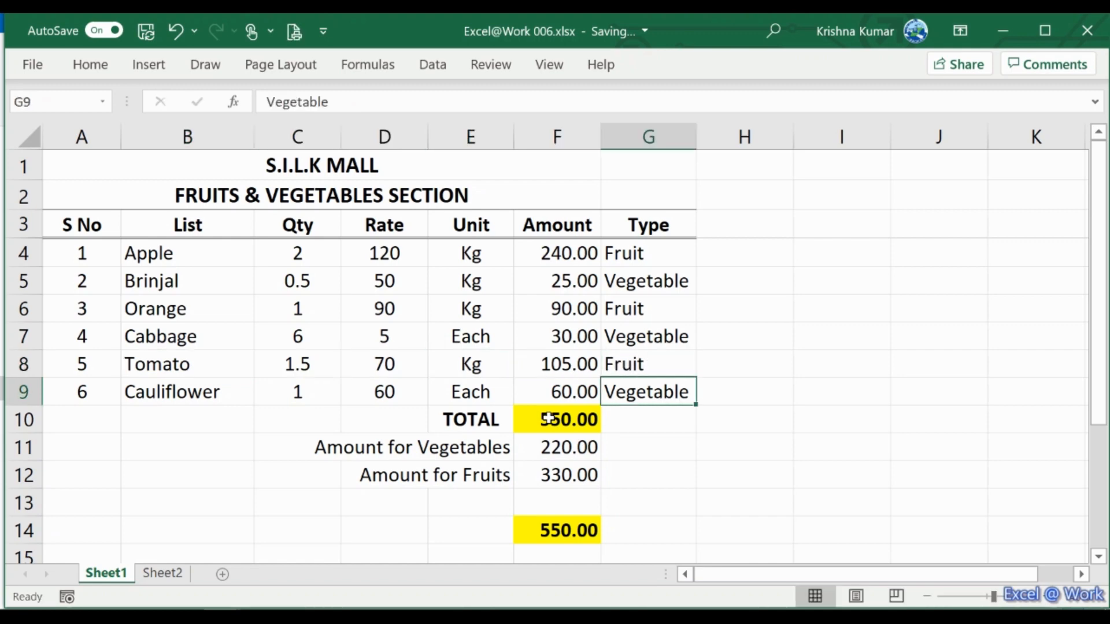
Step: Remove the Tomato amount F8 from the vegetables formula in F11, leaving =F9+F7+F5
{"action": "key", "text": "Down"}
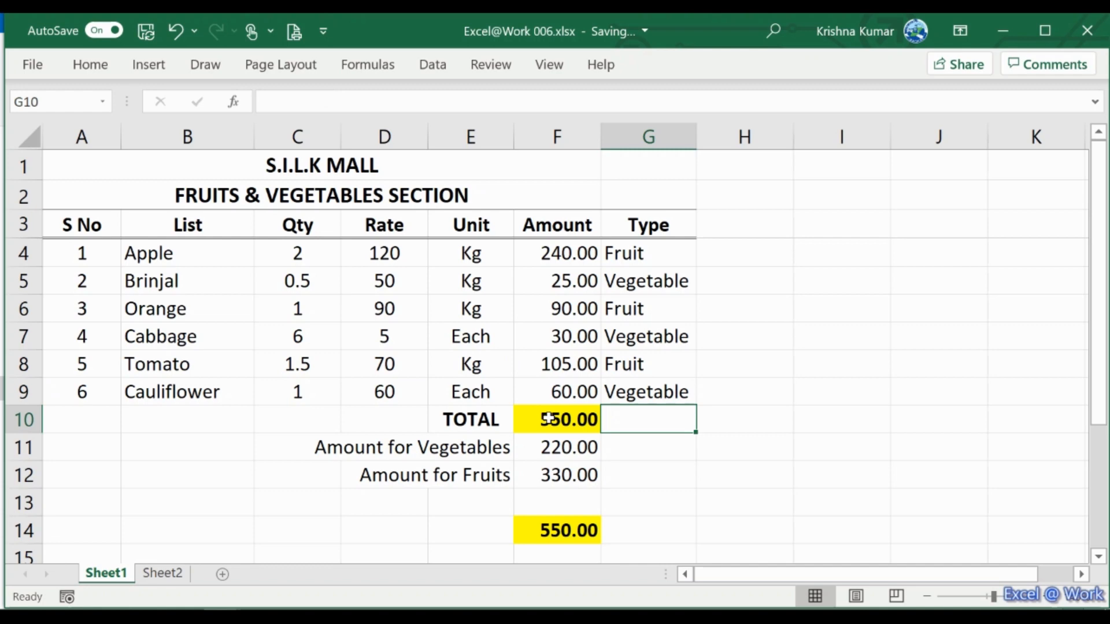
{"action": "left_click", "coordinate": [549, 418]}
{"action": "key", "text": "Down"}
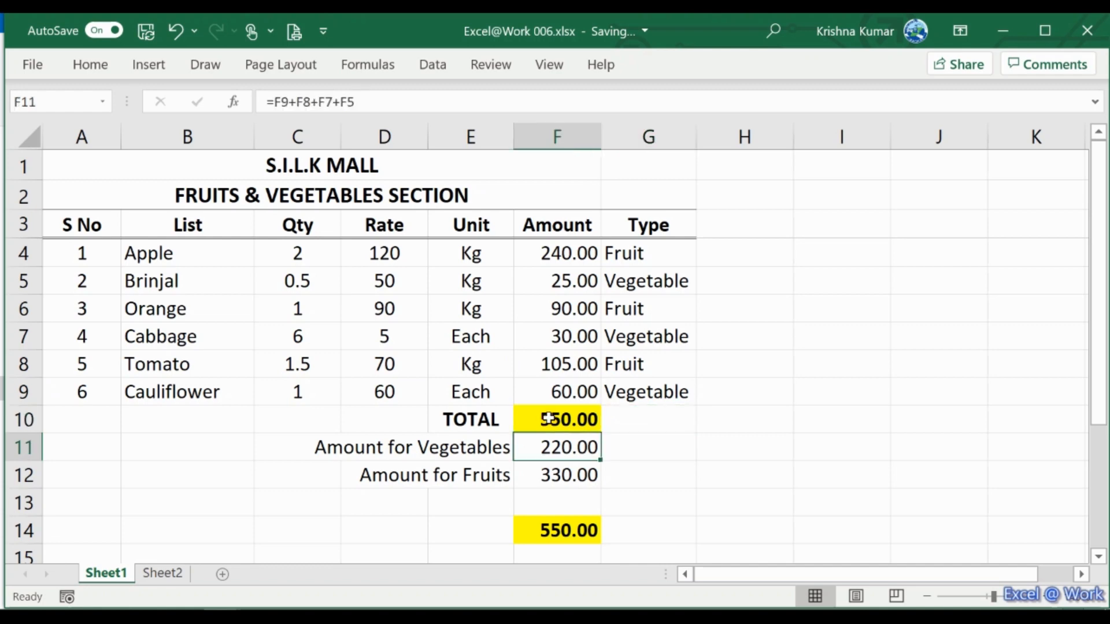
{"action": "key", "text": "F2"}
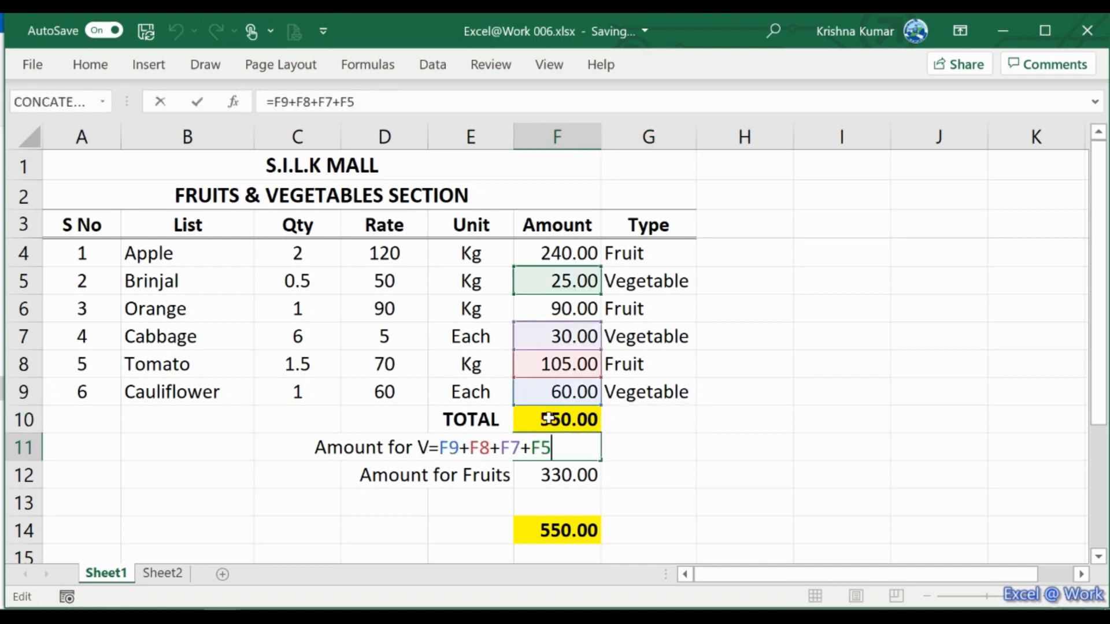
{"action": "key", "text": "Left"}
{"action": "key", "text": "Left"}
{"action": "key", "text": "Left"}
{"action": "key", "text": "Left"}
{"action": "key", "text": "Left"}
{"action": "key", "text": "Left"}
{"action": "key", "text": "BackSpace"}
{"action": "key", "text": "BackSpace"}
{"action": "key", "text": "BackSpace"}
{"action": "key", "text": "Return"}
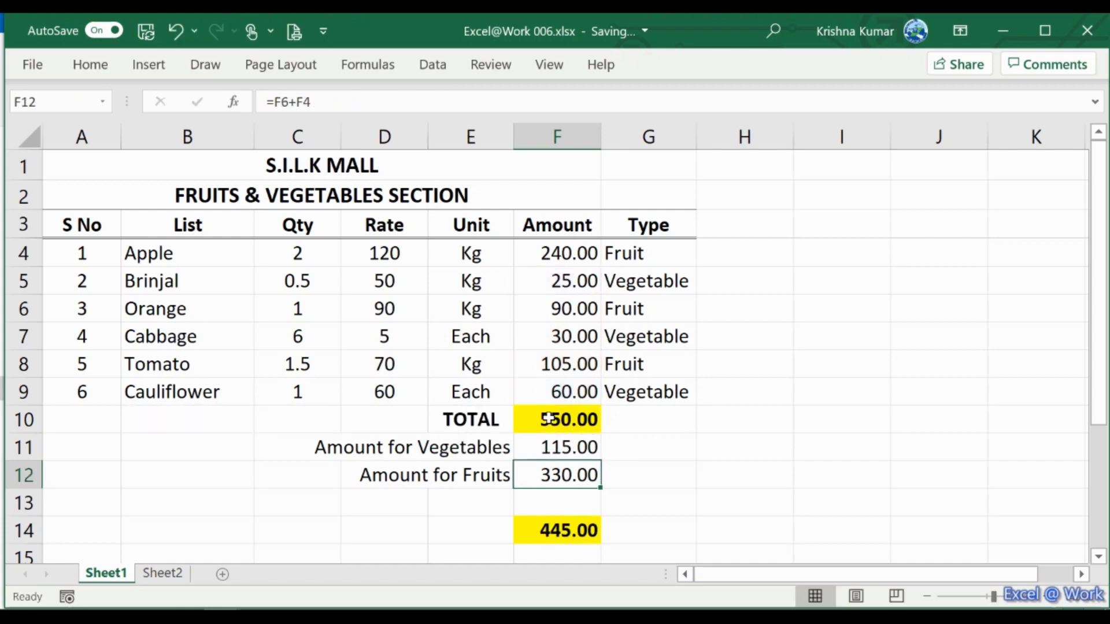
Step: Add the Tomato amount F8 to the fruits formula in F12, making it =F6+F4+F8
{"action": "key", "text": "F2"}
{"action": "type", "text": "+"}
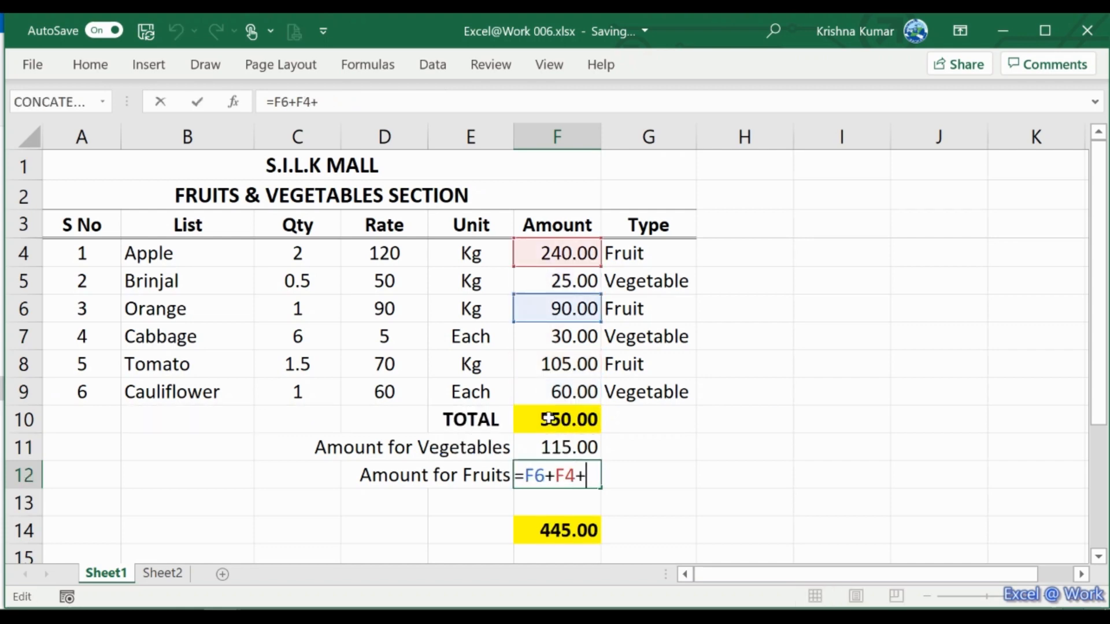
{"action": "left_click", "coordinate": [552, 366]}
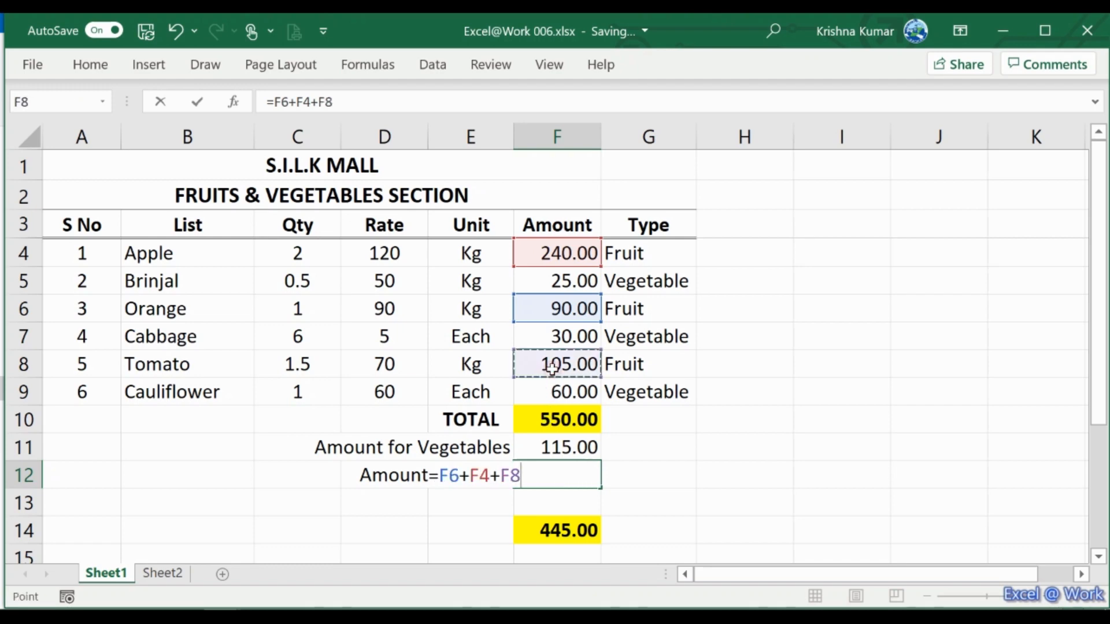
{"action": "key", "text": "Return"}
Step: Review the updated vegetable and fruit amounts in F11 and F12 against the check total in F14
{"action": "key", "text": "Up"}
{"action": "key", "text": "Up"}
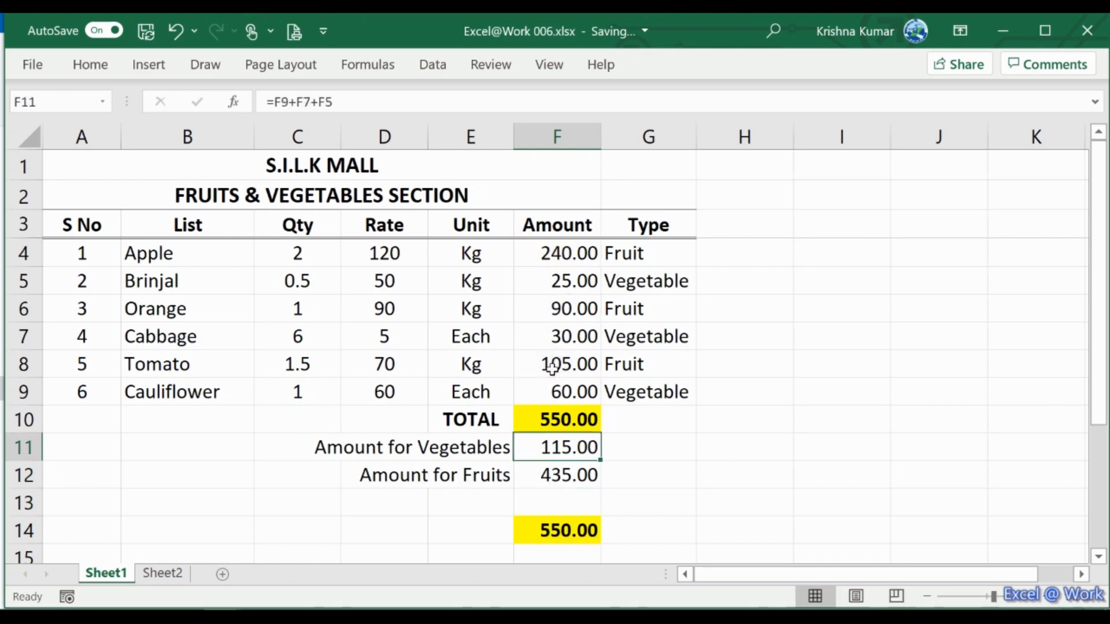
{"action": "key", "text": "Down"}
{"action": "key", "text": "Down"}
{"action": "key", "text": "Down"}
{"action": "key", "text": "Up"}
{"action": "key", "text": "Up"}
{"action": "key", "text": "Up"}
{"action": "key", "text": "Down"}
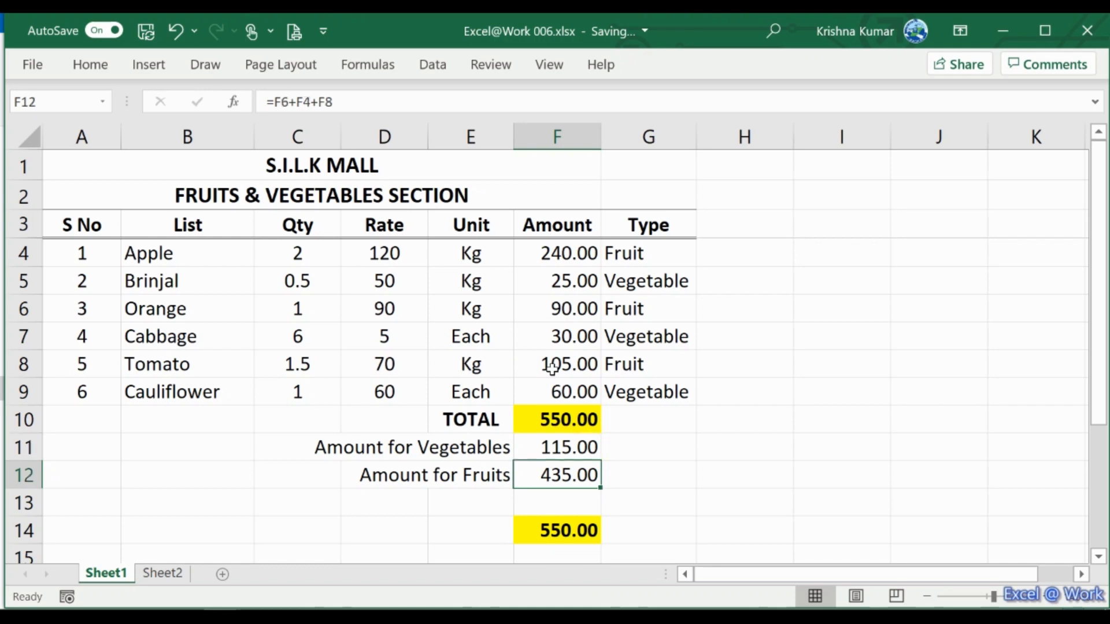
Step: Set Tomato's type in G8 back to Vegetable
{"action": "key", "text": "Up"}
{"action": "key", "text": "Up"}
{"action": "key", "text": "Up"}
{"action": "key", "text": "Up"}
{"action": "key", "text": "Right"}
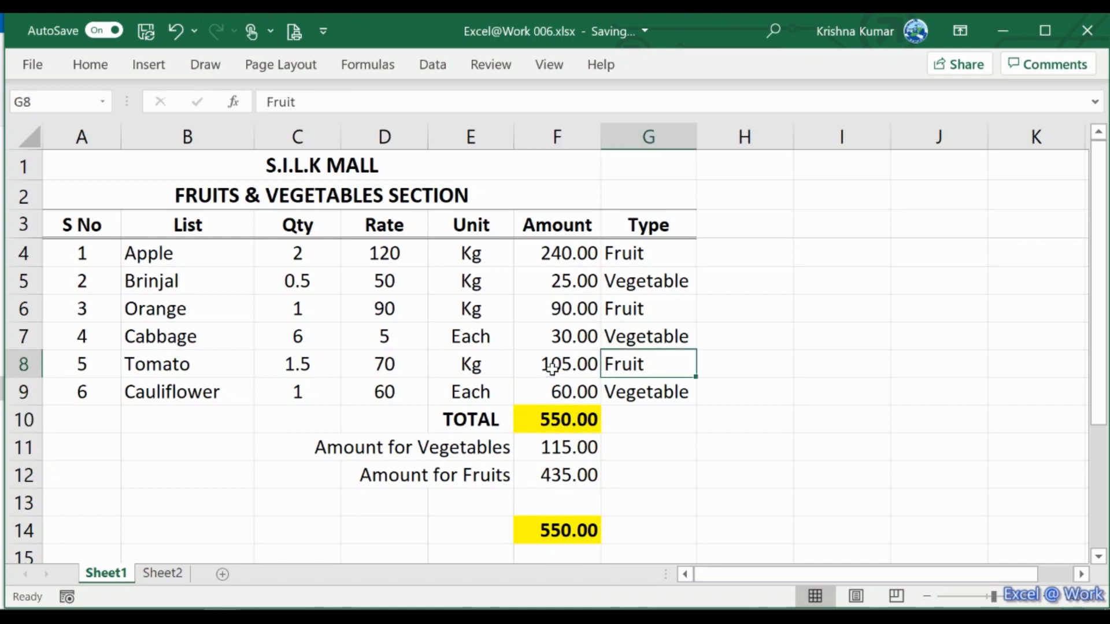
{"action": "type", "text": "vegetable"}
{"action": "key", "text": "Return"}
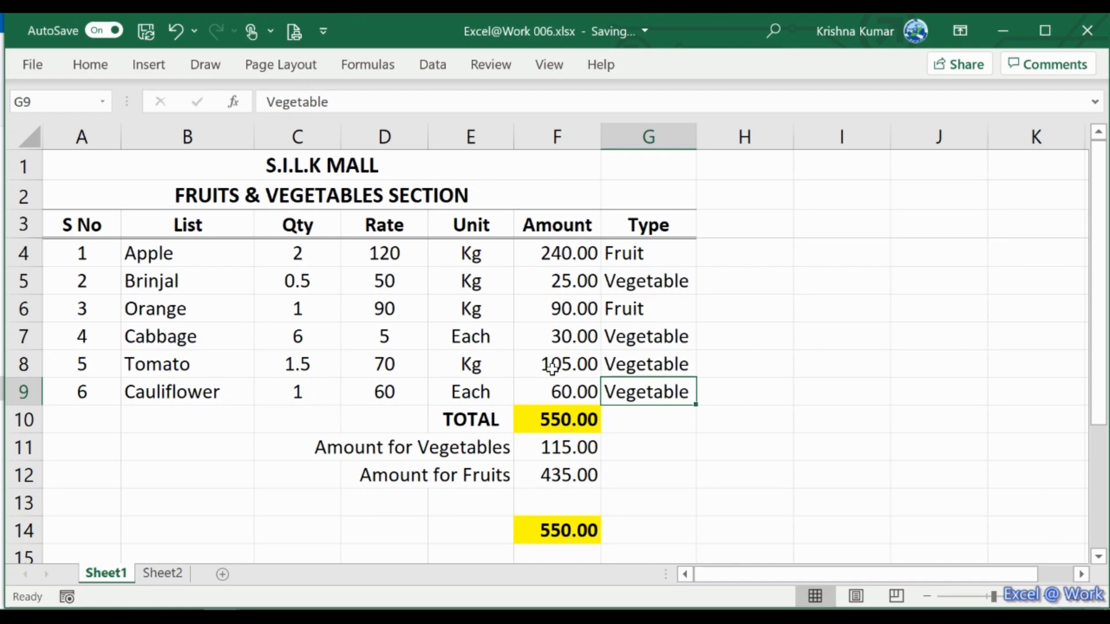
Step: Compare the vegetables formula in F11 with Tomato's amount in F8 and its type in G8
{"action": "key", "text": "Left"}
{"action": "key", "text": "Down"}
{"action": "key", "text": "Down"}
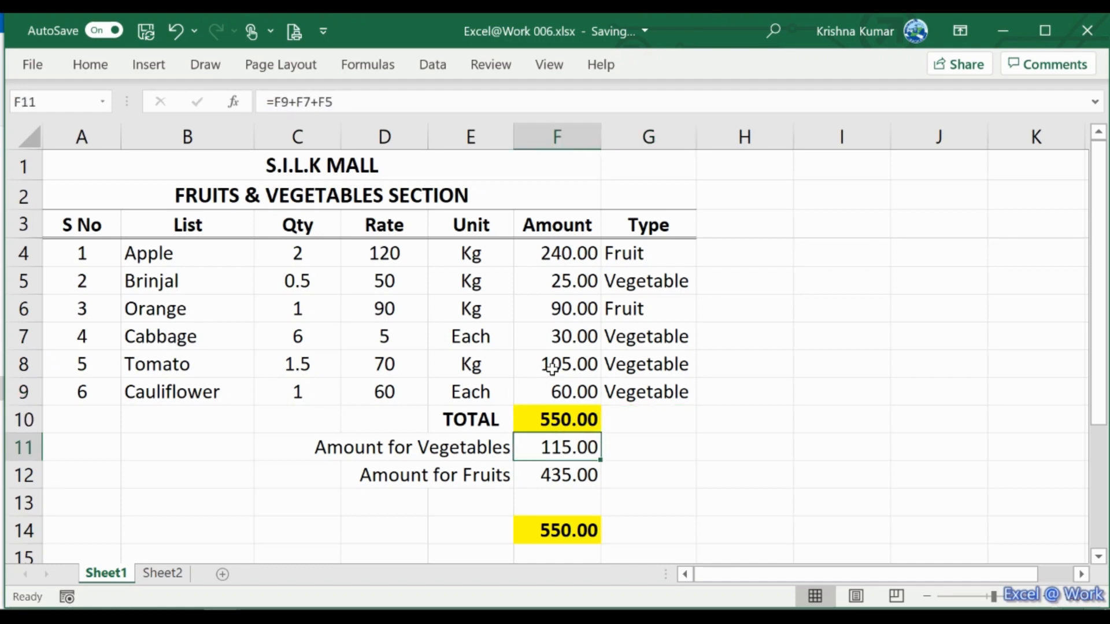
{"action": "key", "text": "Up"}
{"action": "key", "text": "Up"}
{"action": "key", "text": "Up"}
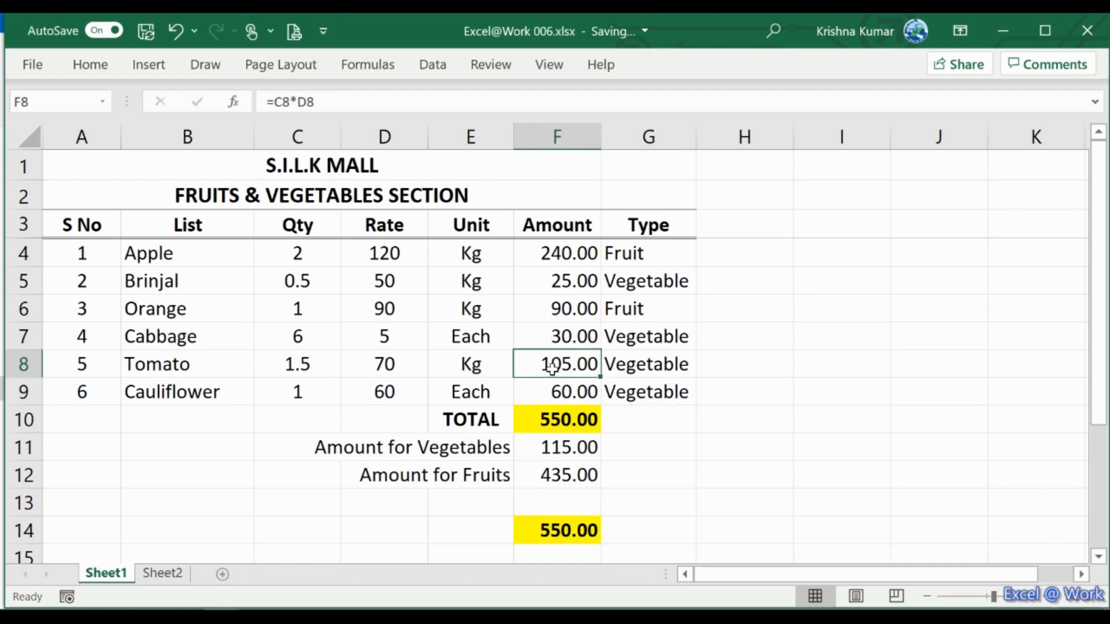
{"action": "key", "text": "Right"}
{"action": "key", "text": "Left"}
{"action": "key", "text": "Down"}
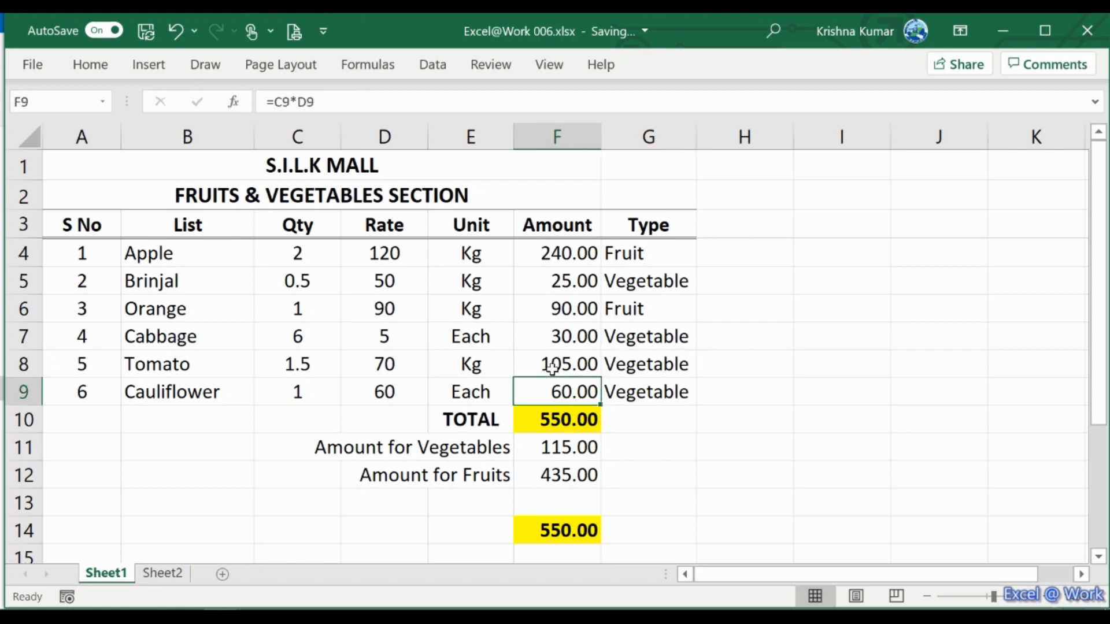
{"action": "key", "text": "Down"}
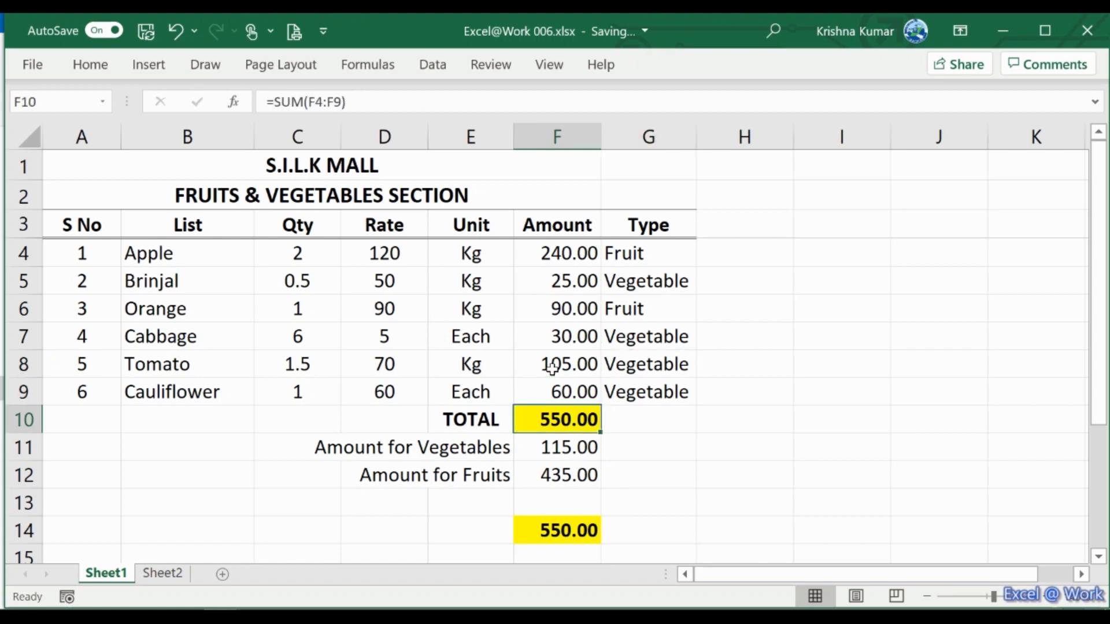
{"action": "key", "text": "Down"}
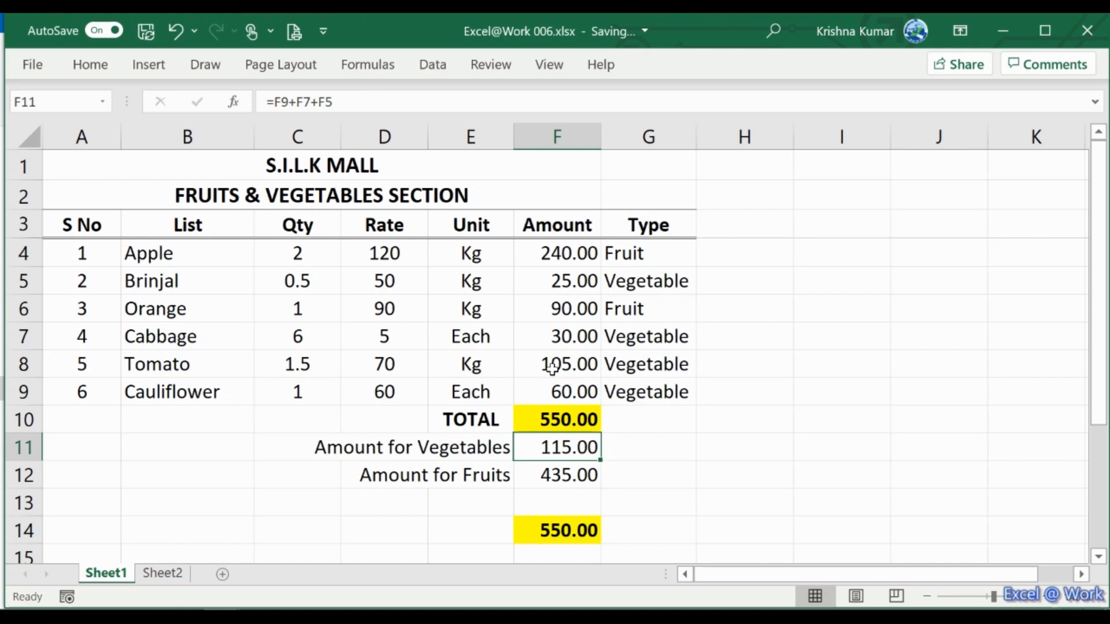
{"action": "key", "text": "Up"}
{"action": "key", "text": "Up"}
{"action": "key", "text": "Up"}
{"action": "key", "text": "Right"}
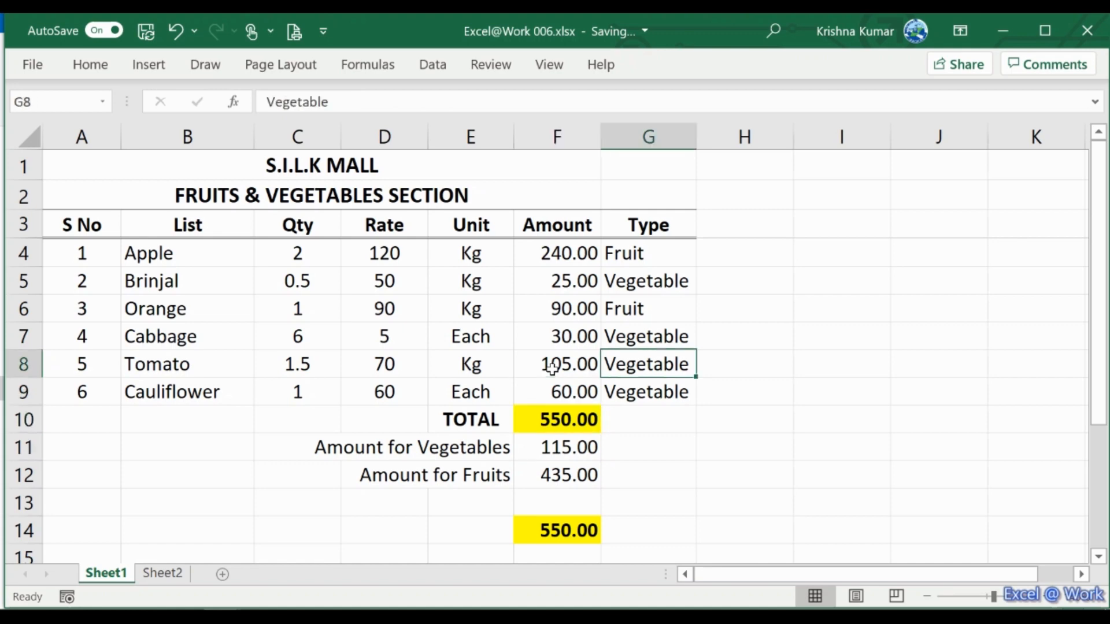
Step: Replace the vegetables amount formula in F11 with =SUMIF(G4:G9,"Vegetable",F4:F9)
{"action": "key", "text": "Left"}
{"action": "key", "text": "Down"}
{"action": "key", "text": "Down"}
{"action": "key", "text": "Down"}
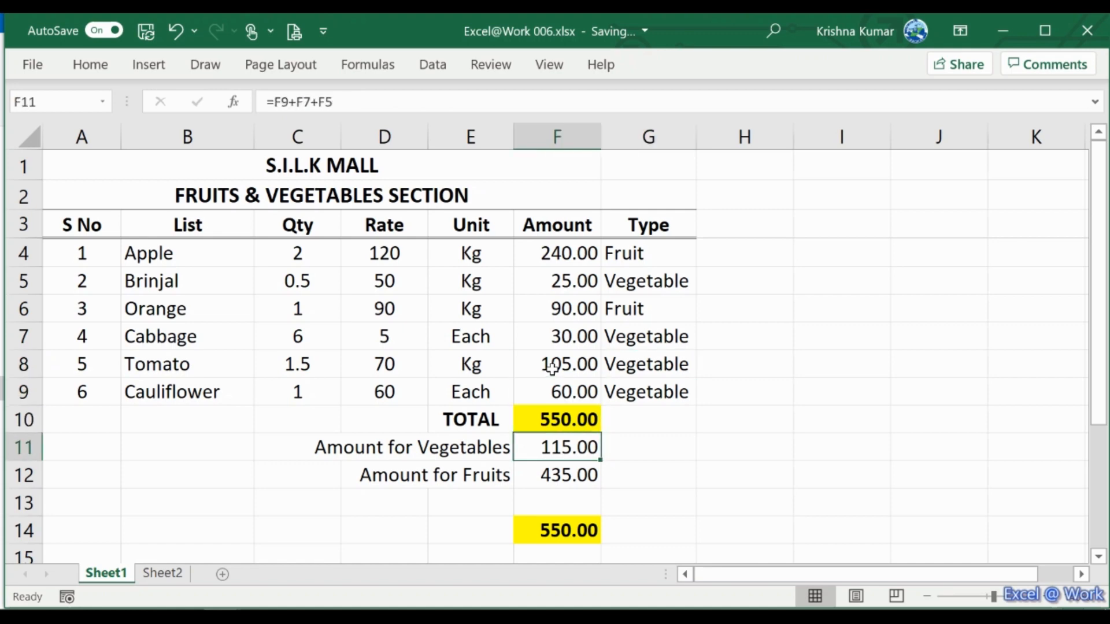
{"action": "type", "text": "="}
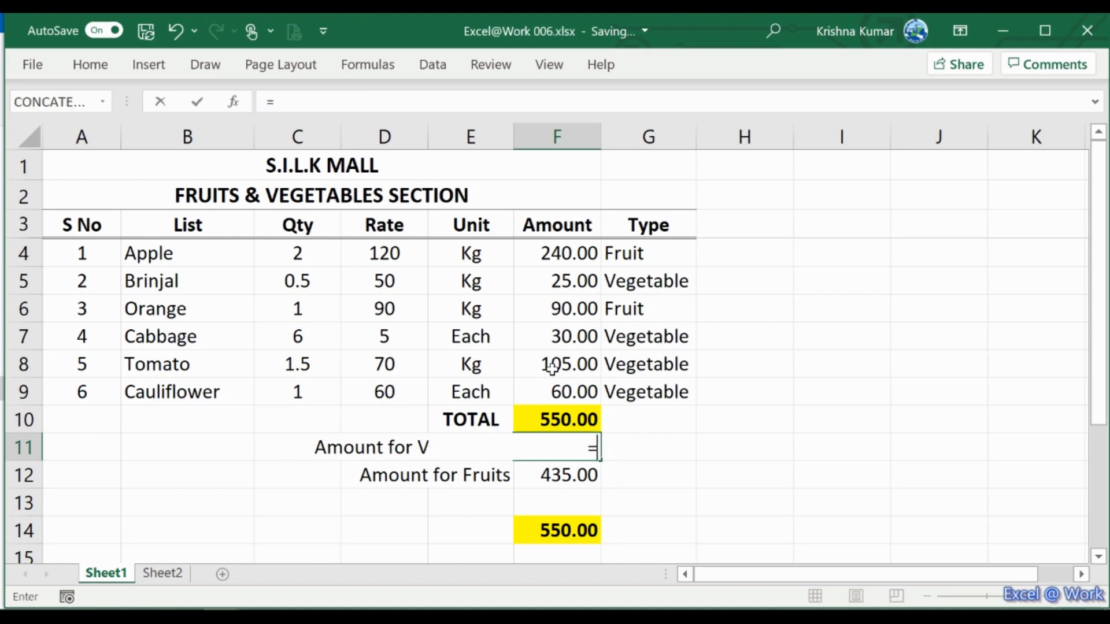
{"action": "type", "text": "sumi"}
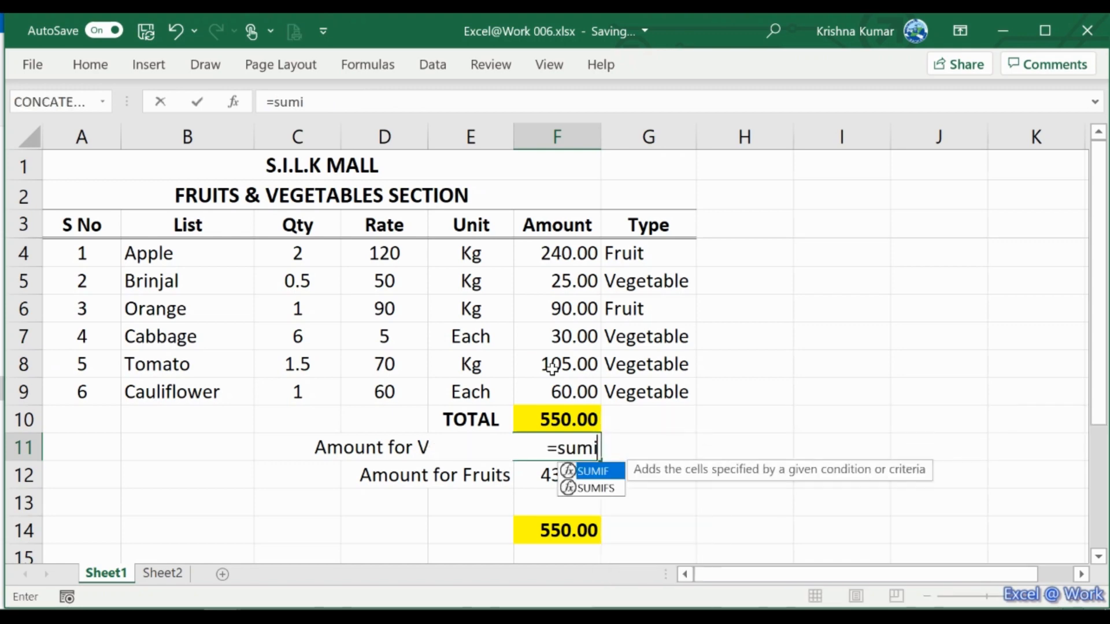
{"action": "type", "text": "f("}
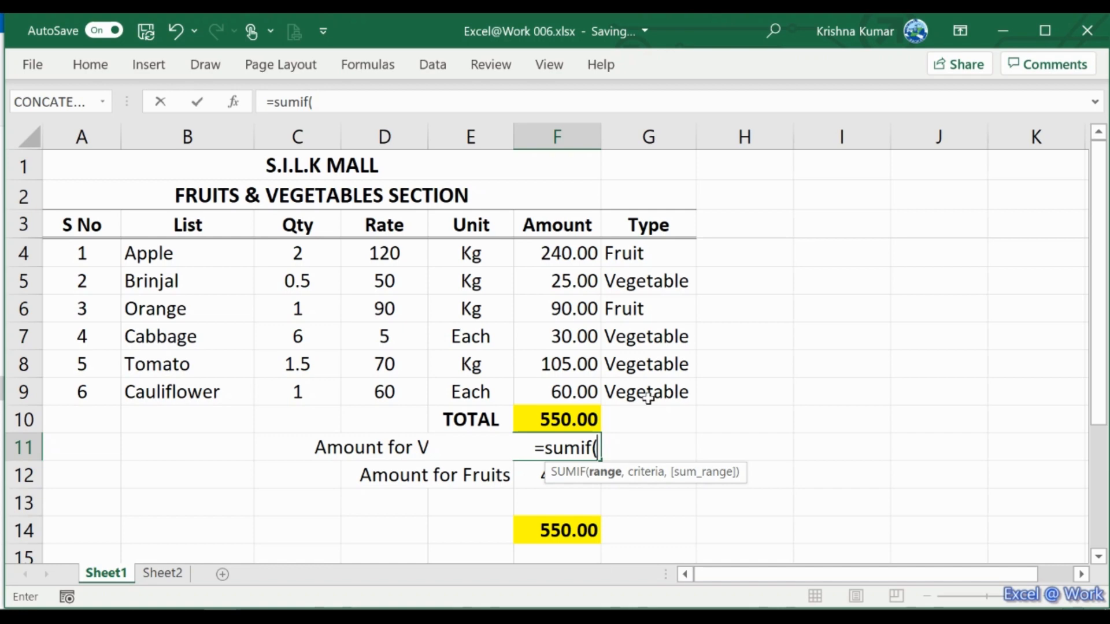
{"action": "left_click_drag", "start_coordinate": [648, 398], "coordinate": [646, 260]}
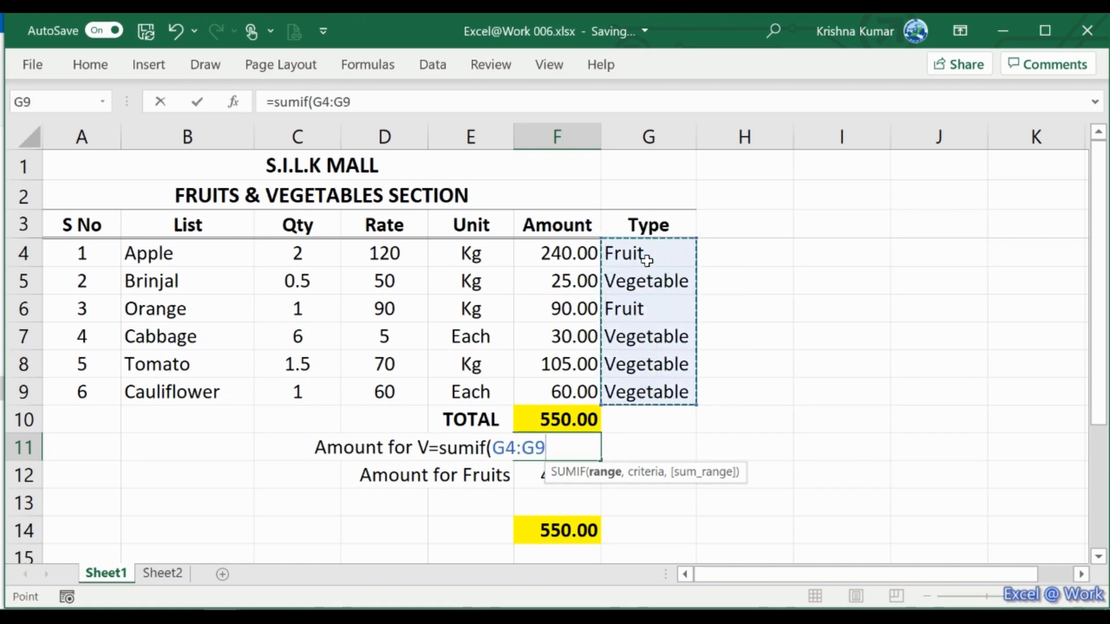
{"action": "type", "text": ","}
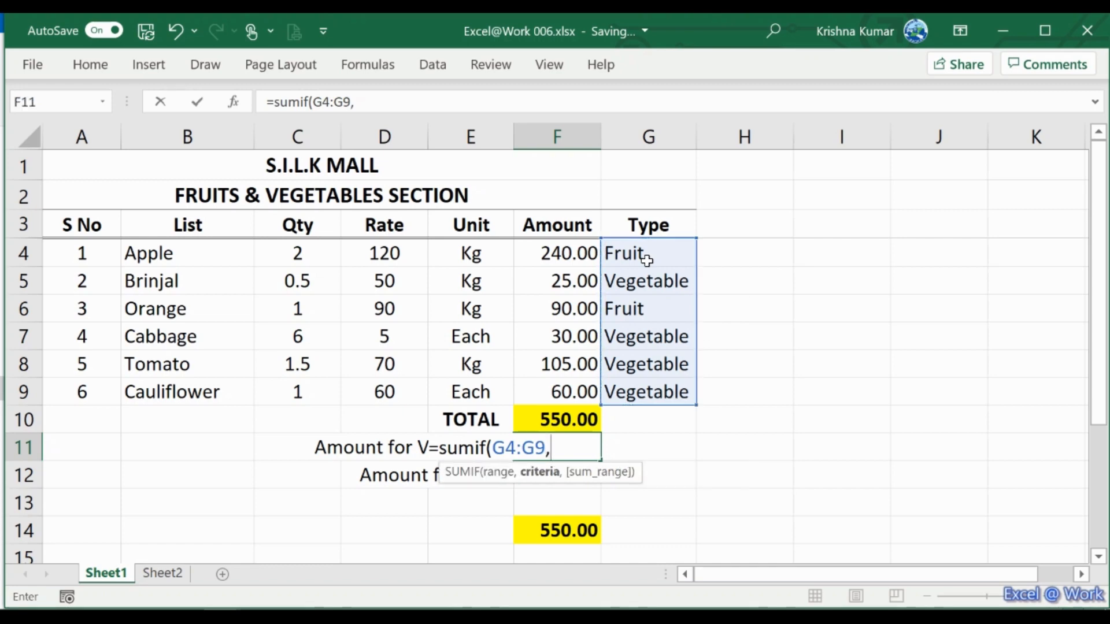
{"action": "type", "text": "\"Vegetable"}
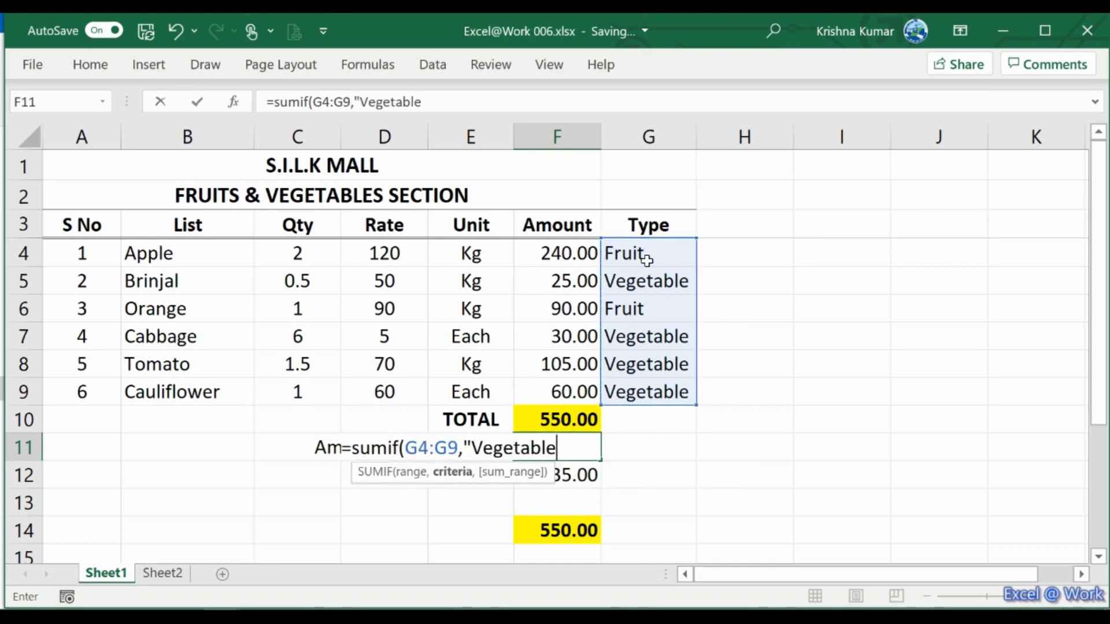
{"action": "type", "text": "\","}
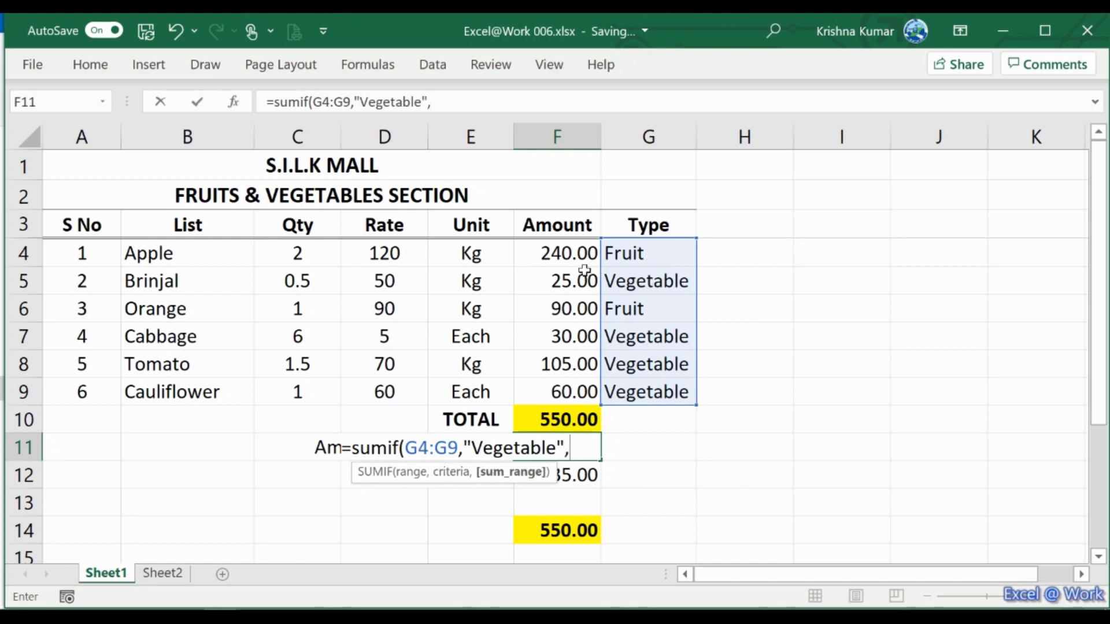
{"action": "left_click_drag", "start_coordinate": [571, 252], "coordinate": [562, 386]}
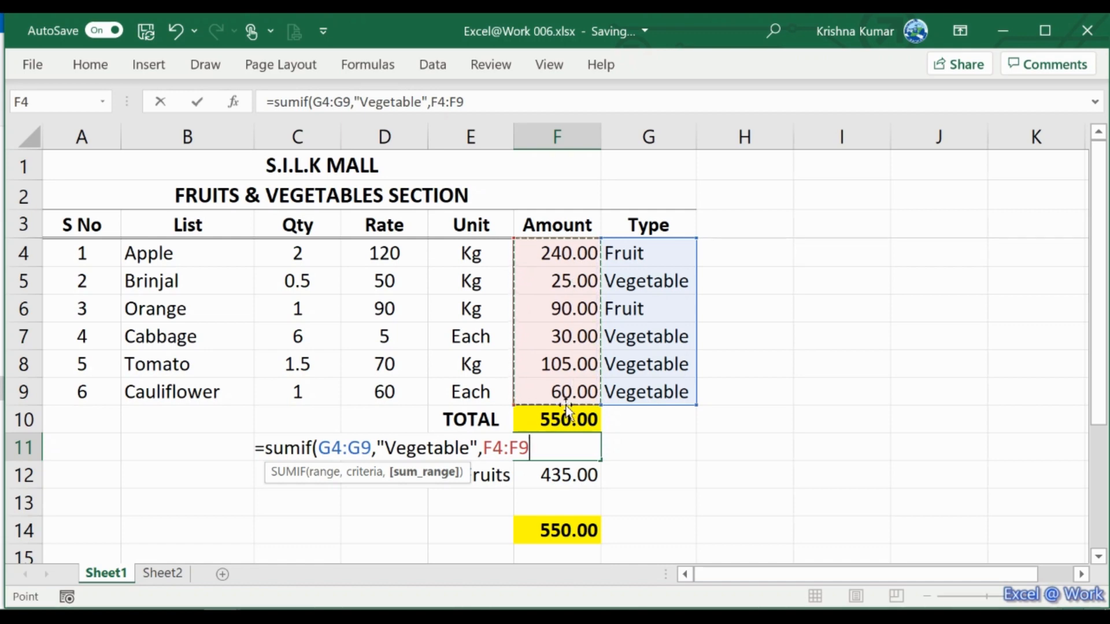
{"action": "key", "text": "ctrl+Return"}
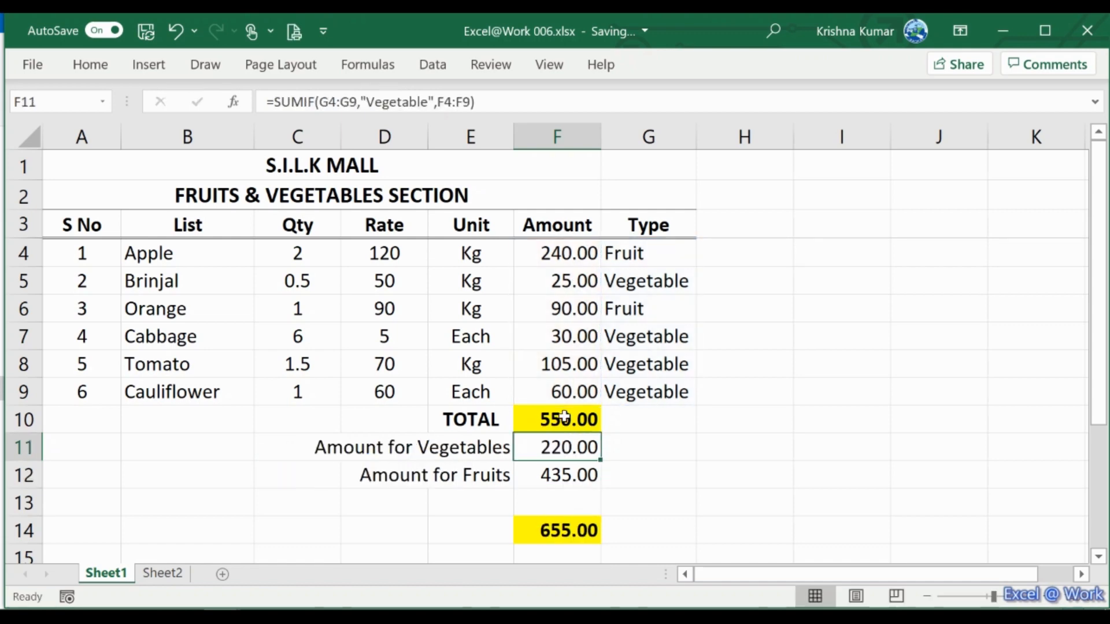
Step: Replace the fruits amount formula in F12 with =SUMIF(G4:G9,"Fruit",F4:F9)
{"action": "key", "text": "Down"}
{"action": "type", "text": "="}
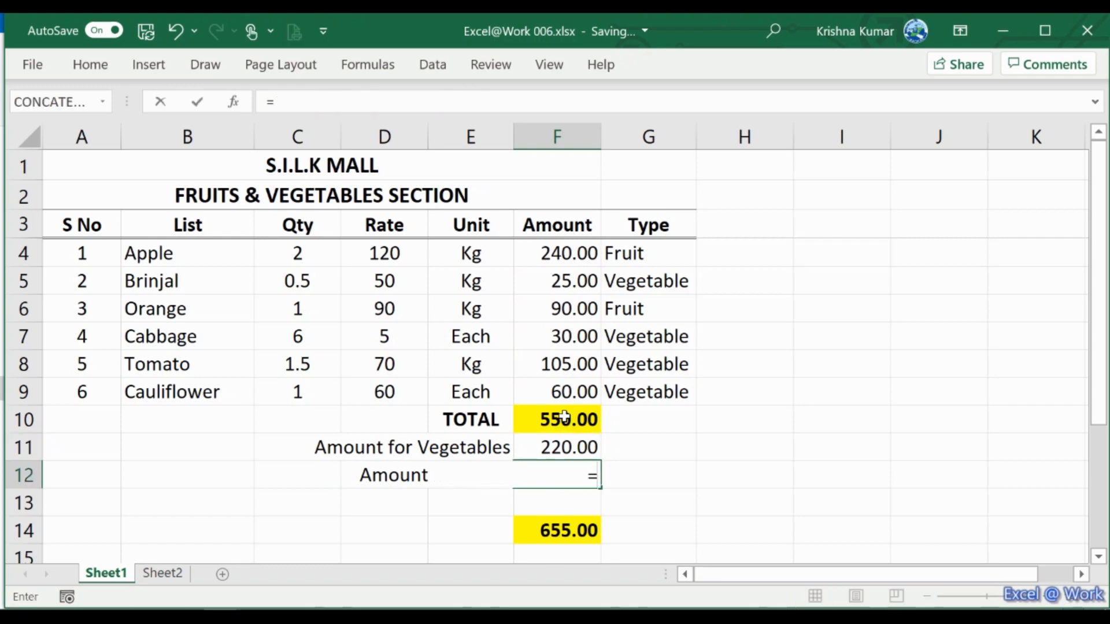
{"action": "type", "text": "sumif"}
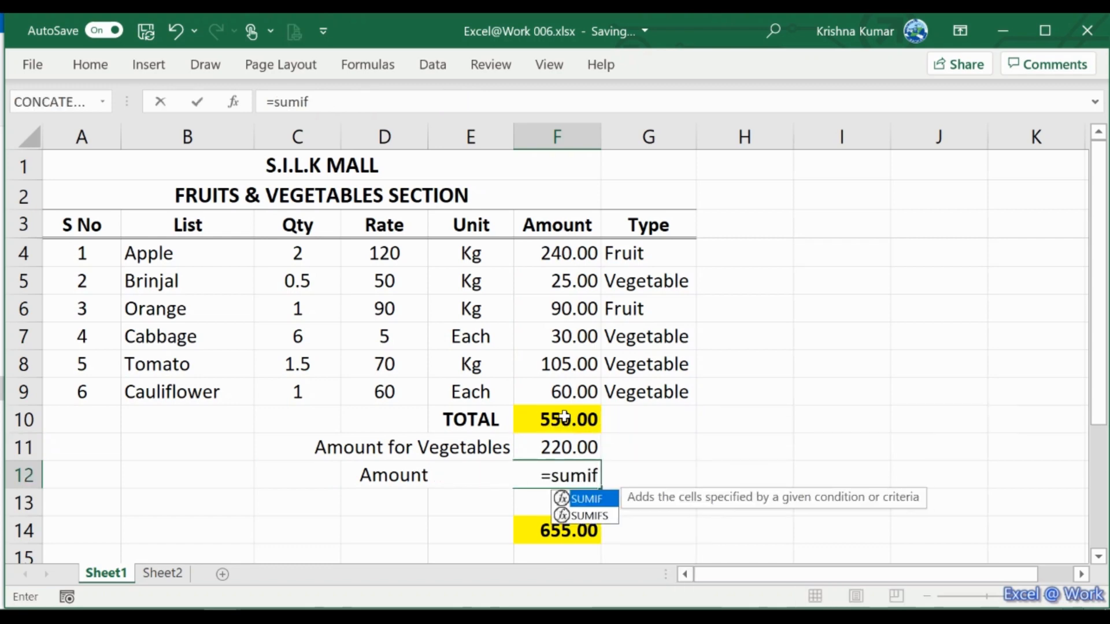
{"action": "type", "text": "("}
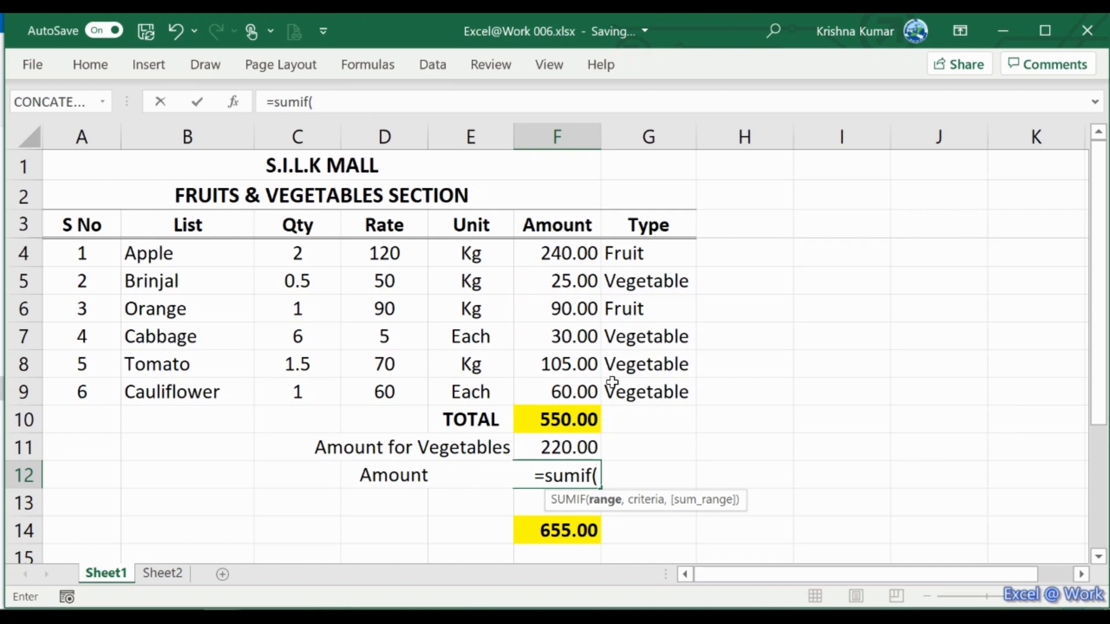
{"action": "left_click_drag", "start_coordinate": [612, 385], "coordinate": [621, 261]}
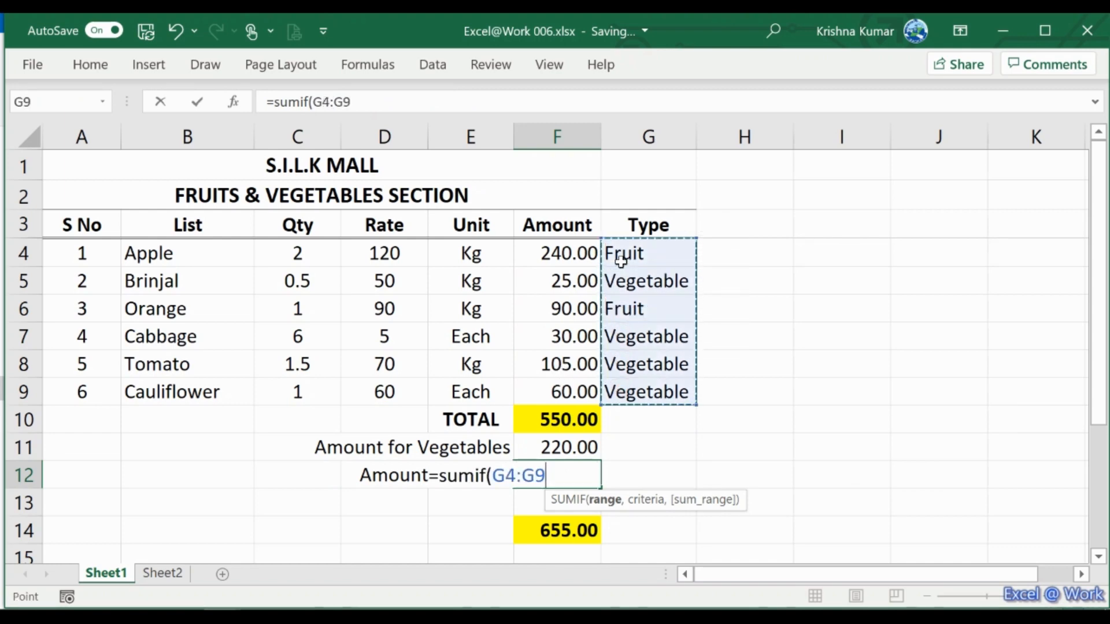
{"action": "type", "text": ",\"F"}
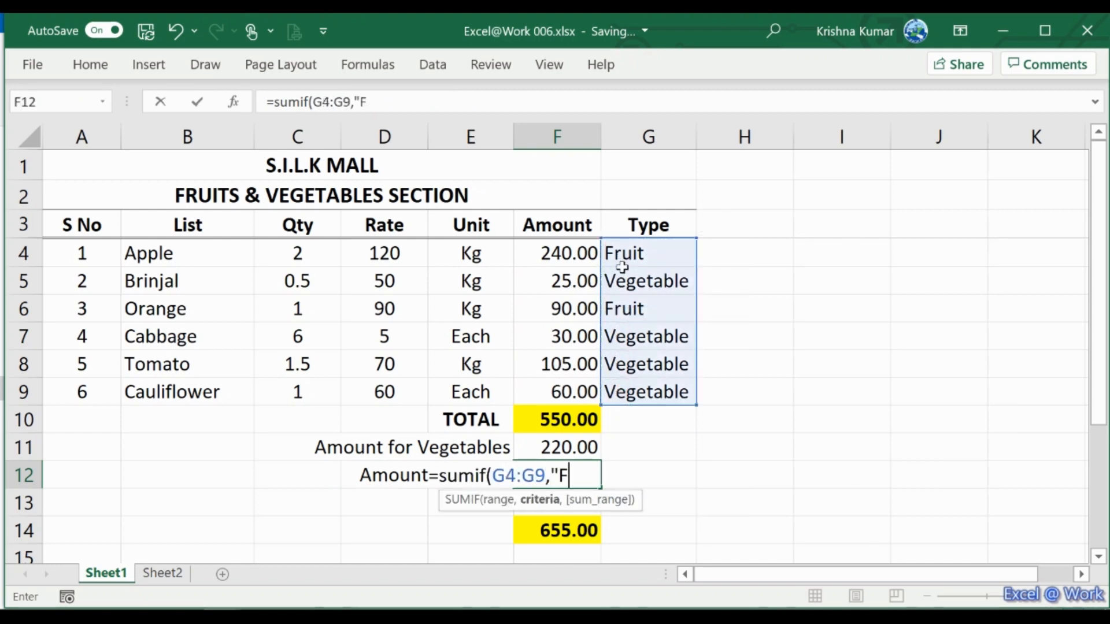
{"action": "type", "text": "ruit\""}
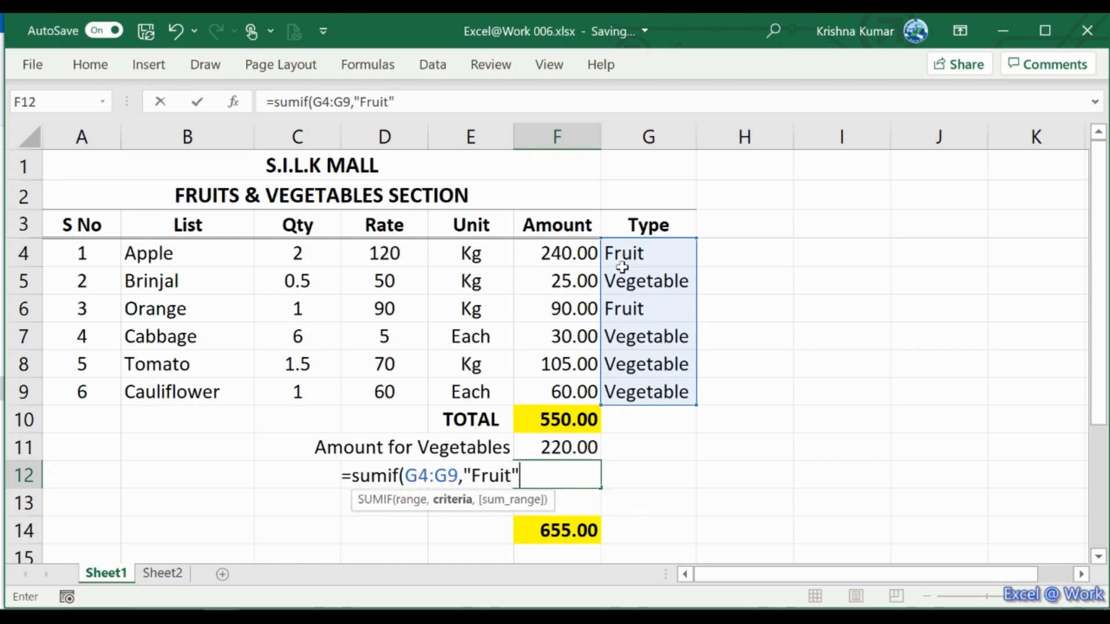
{"action": "type", "text": ","}
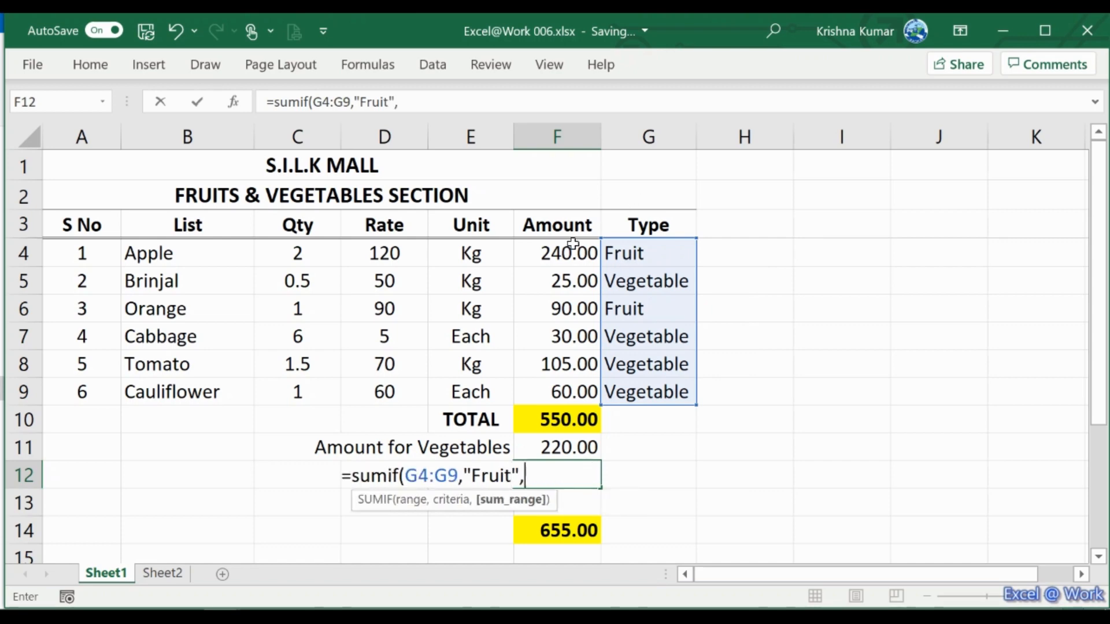
{"action": "left_click_drag", "start_coordinate": [572, 244], "coordinate": [567, 389]}
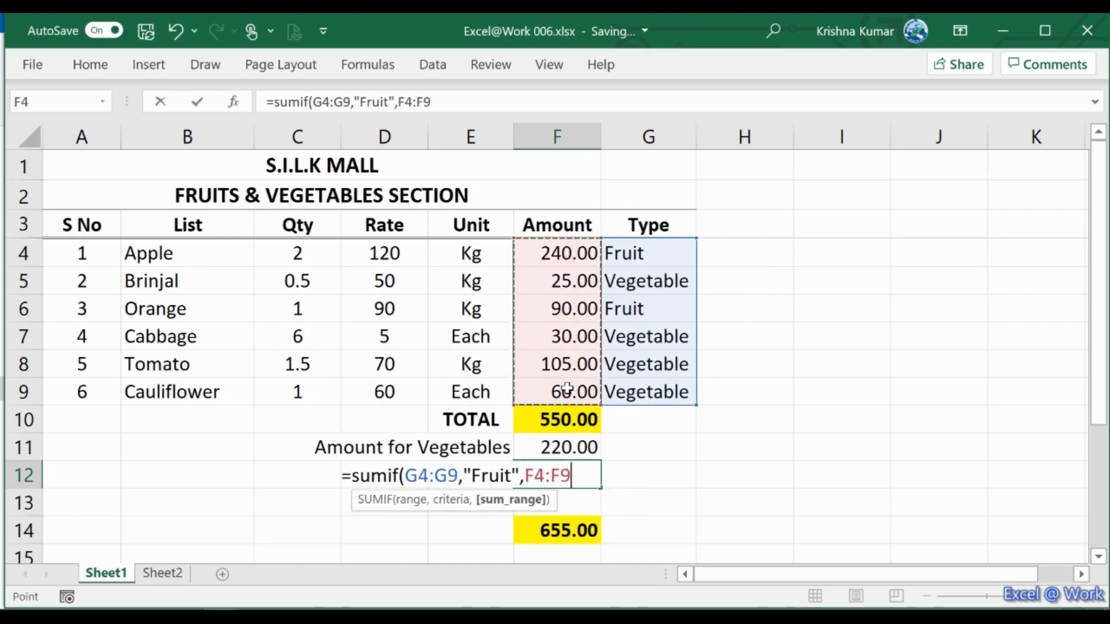
{"action": "type", "text": ")"}
{"action": "key", "text": "Return"}
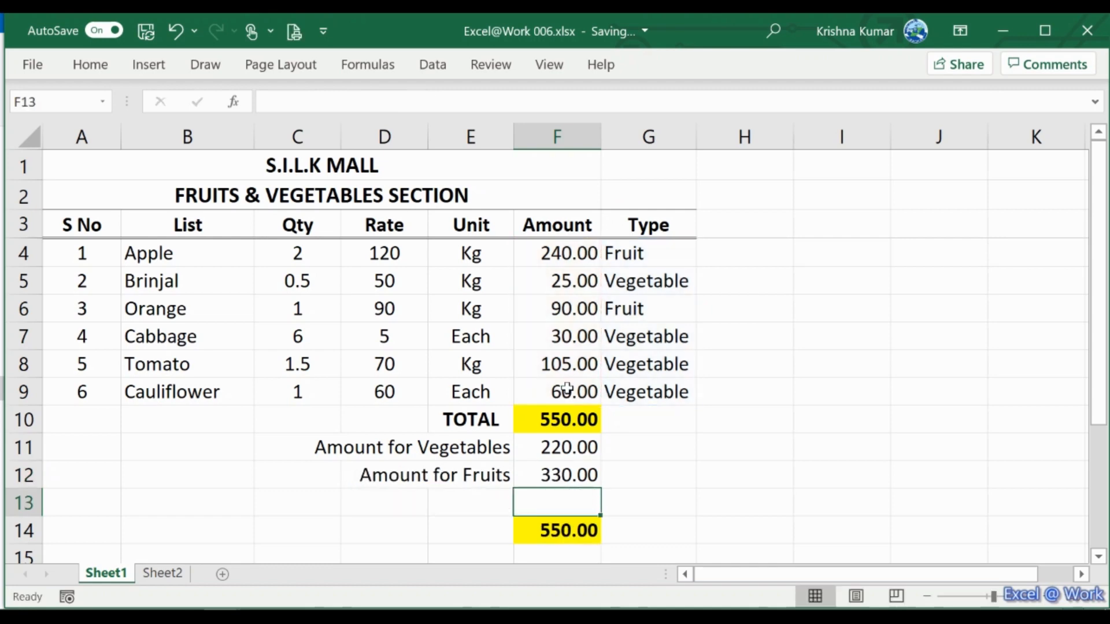
Step: Set Tomato's type in G8 to Fruit to test the SUMIF formulas
{"action": "key", "text": "Up"}
{"action": "key", "text": "Up"}
{"action": "key", "text": "Up"}
{"action": "key", "text": "Up"}
{"action": "key", "text": "Up"}
{"action": "key", "text": "Up"}
{"action": "key", "text": "Down"}
{"action": "key", "text": "Right"}
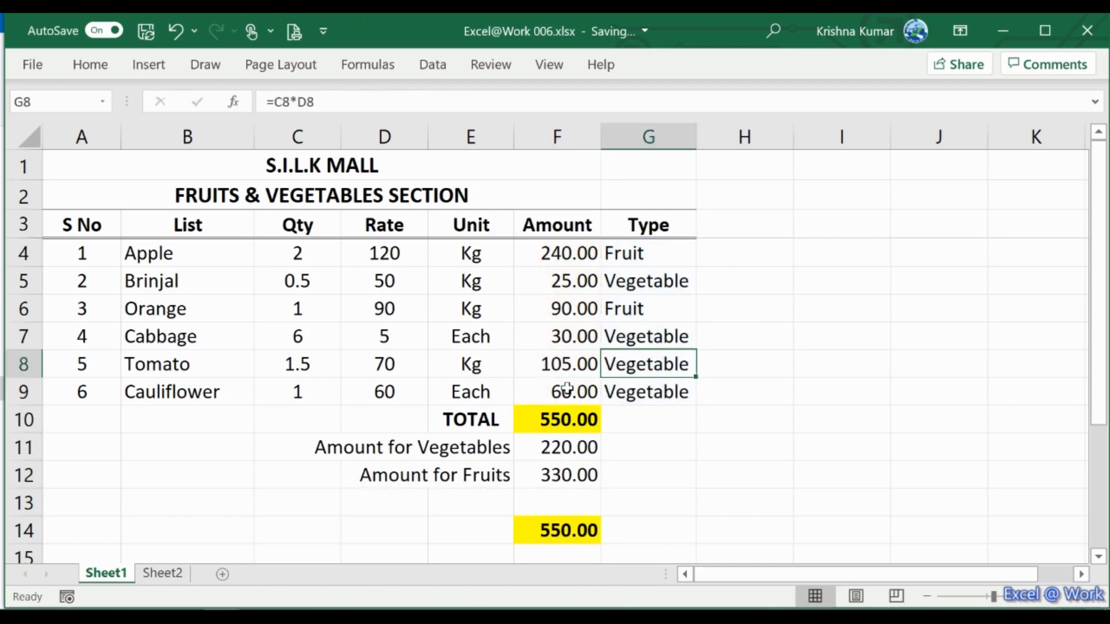
{"action": "type", "text": "fruit"}
{"action": "key", "text": "Return"}
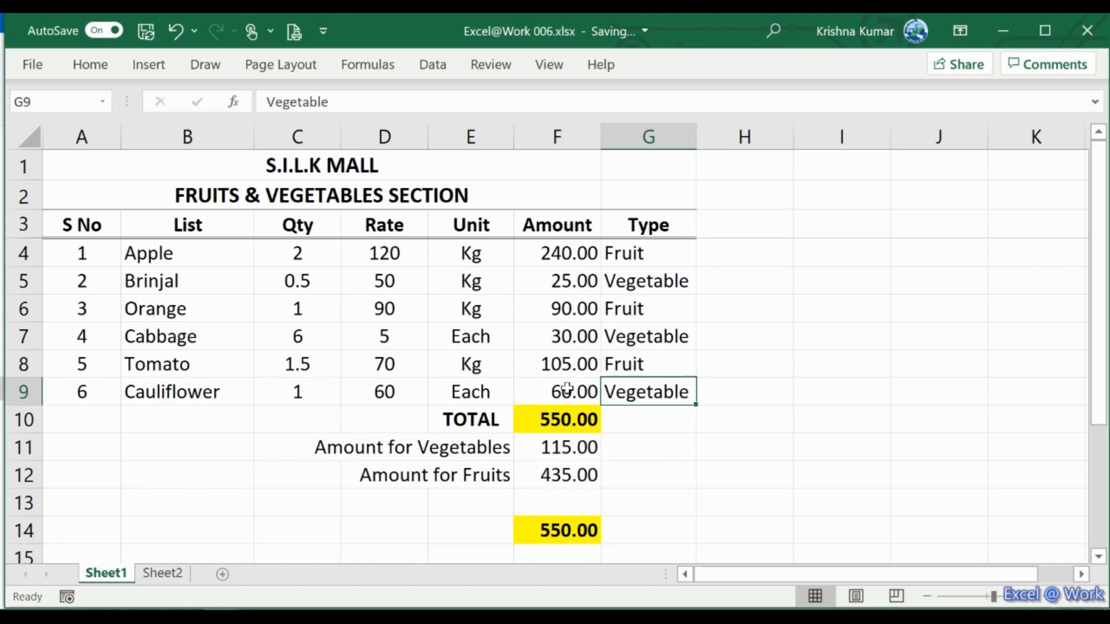
Step: Check the recalculated vegetable and fruit amounts in F11 and F12
{"action": "key", "text": "Down"}
{"action": "key", "text": "Down"}
{"action": "key", "text": "Left"}
{"action": "key", "text": "Down"}
{"action": "key", "text": "Up"}
{"action": "key", "text": "Up"}
{"action": "key", "text": "Up"}
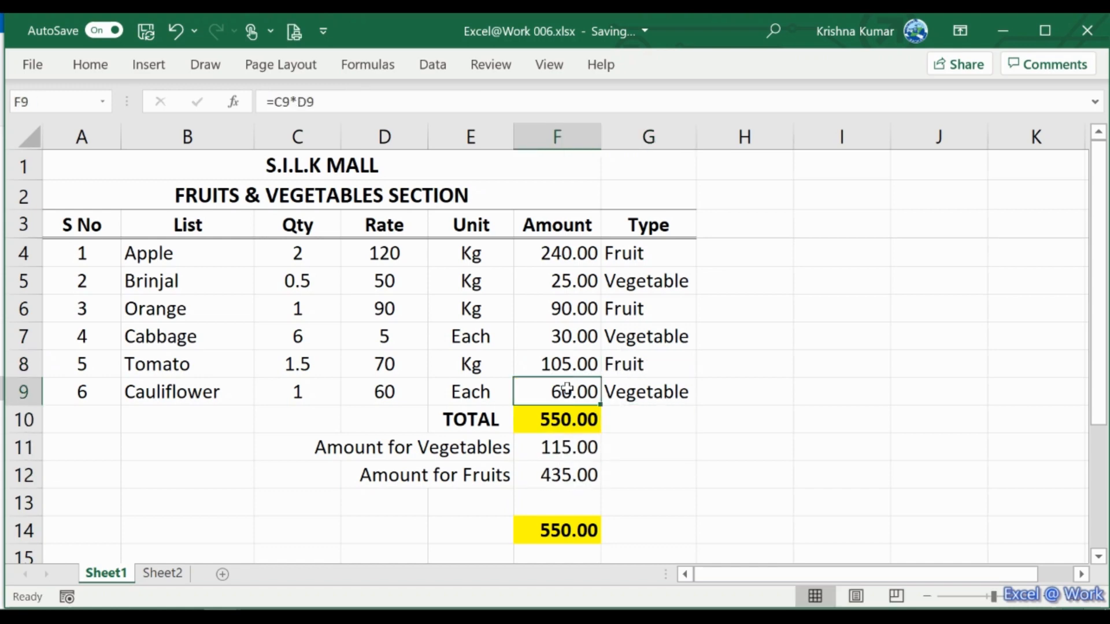
Step: Set Tomato's type in G8 back to Vegetable
{"action": "key", "text": "Up"}
{"action": "key", "text": "Right"}
{"action": "type", "text": "v"}
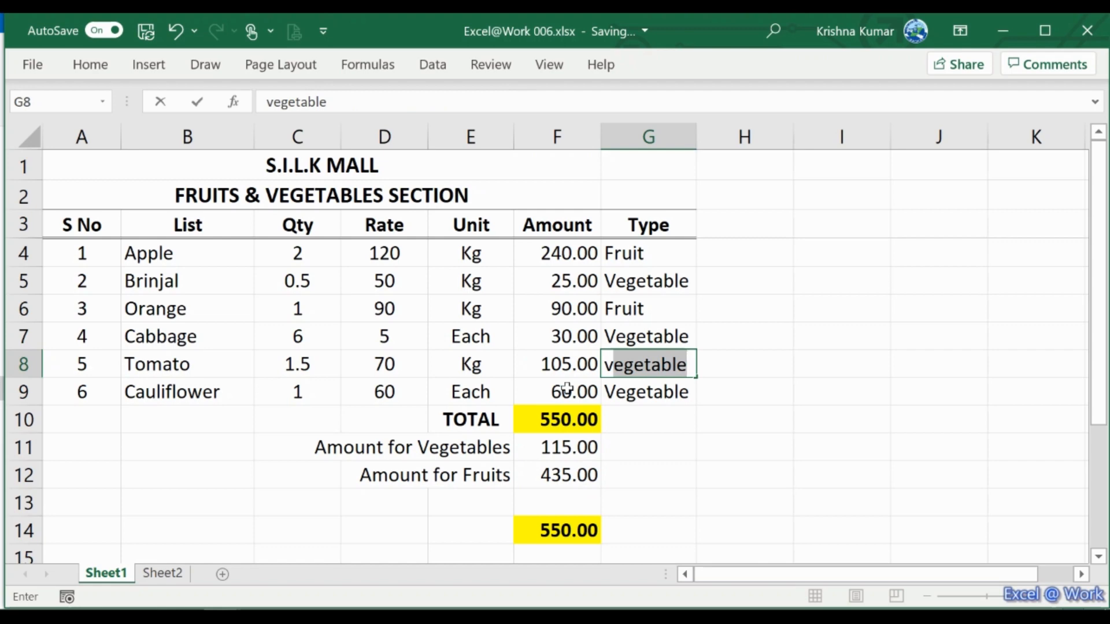
{"action": "key", "text": "Return"}
Step: Review how the SUMIF amounts in F11 and F12 respond to Tomato counting as a vegetable
{"action": "key", "text": "Down"}
{"action": "key", "text": "Down"}
{"action": "key", "text": "Up"}
{"action": "key", "text": "Up"}
{"action": "key", "text": "Up"}
{"action": "key", "text": "Up"}
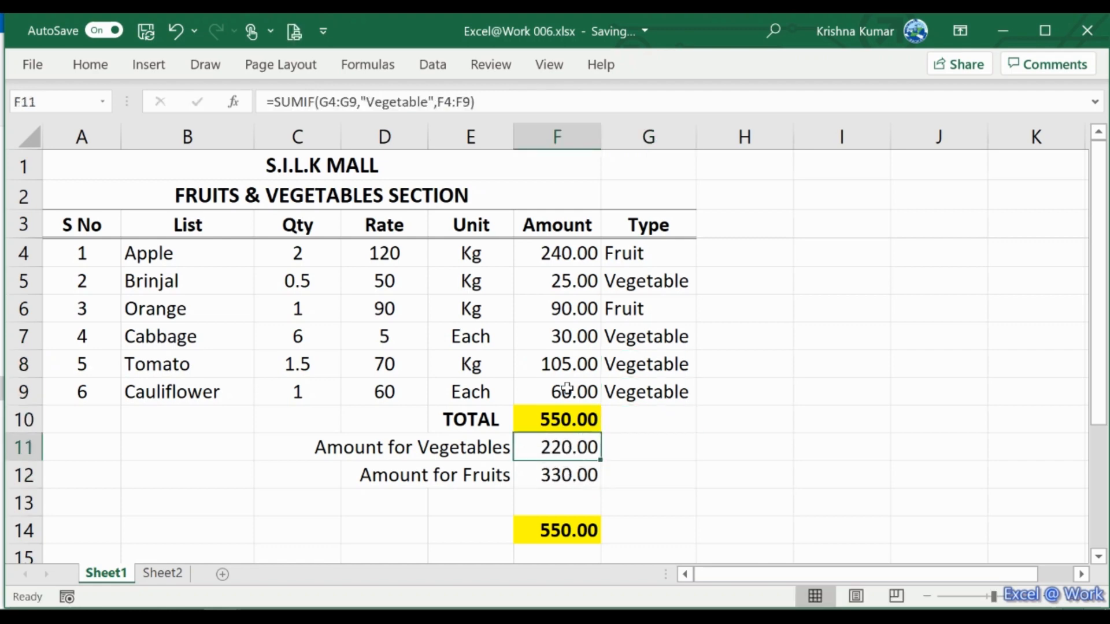
{"action": "key", "text": "Down"}
{"action": "key", "text": "Down"}
{"action": "key", "text": "Up"}
{"action": "key", "text": "Up"}
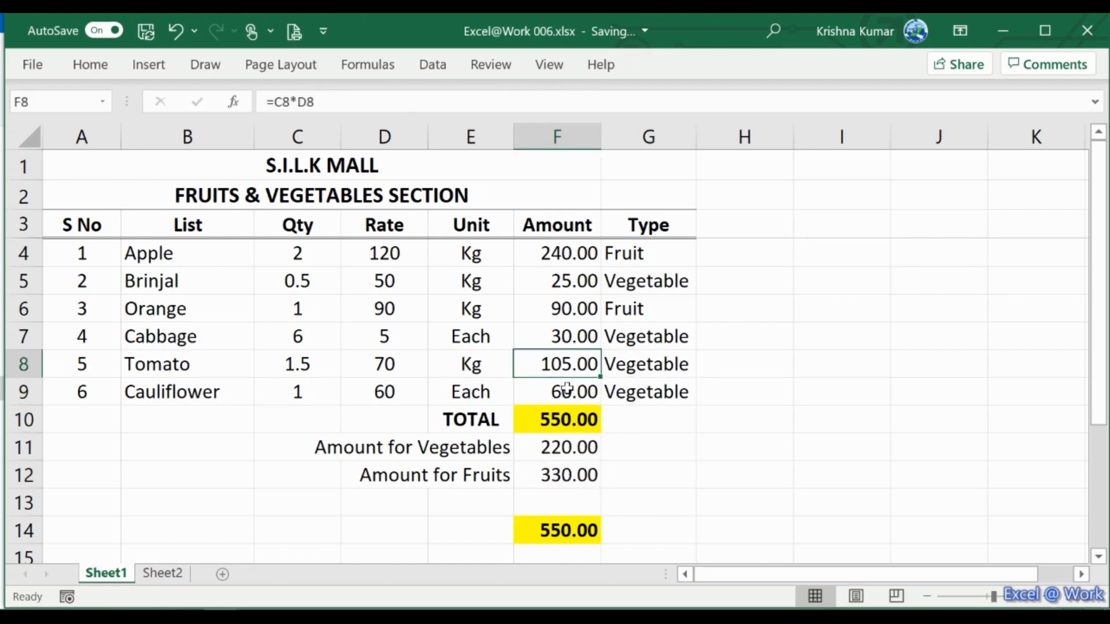
Step: Change Tomato's type in G8 to Fruit again
{"action": "key", "text": "Left"}
{"action": "key", "text": "Left"}
{"action": "key", "text": "Left"}
{"action": "key", "text": "Left"}
{"action": "key", "text": "Right"}
{"action": "key", "text": "Right"}
{"action": "key", "text": "Right"}
{"action": "key", "text": "Right"}
{"action": "key", "text": "Right"}
{"action": "key", "text": "Left"}
{"action": "key", "text": "Right"}
{"action": "type", "text": "Fruit"}
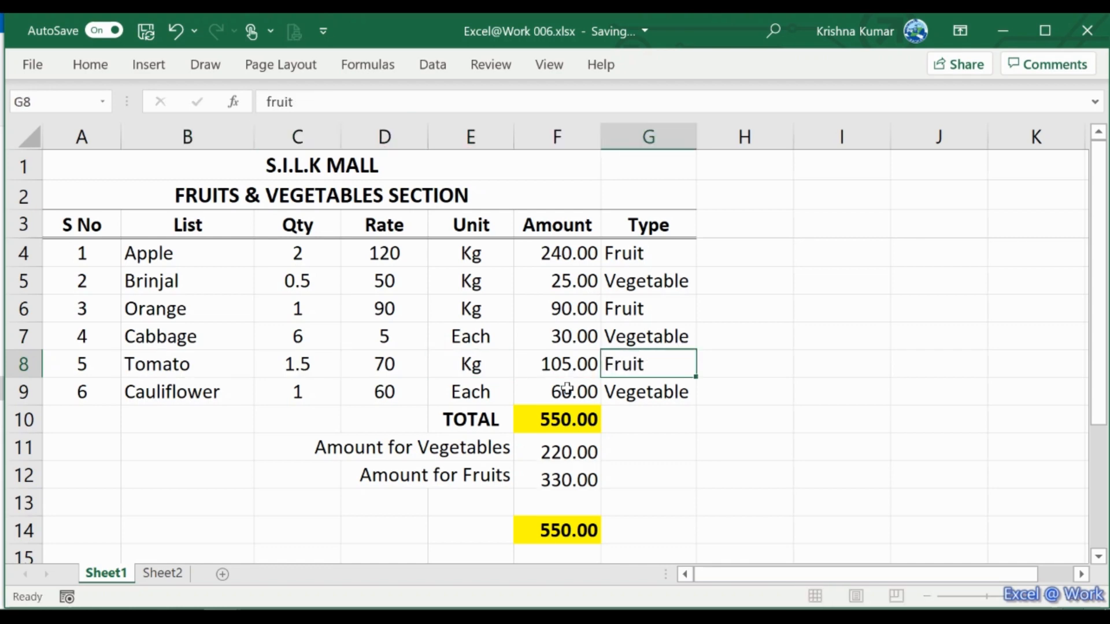
{"action": "key", "text": "Return"}
Step: Examine the Tomato row and the item types in column G alongside the vegetable and fruit amounts
{"action": "key", "text": "Up"}
{"action": "key", "text": "Left"}
{"action": "key", "text": "Left"}
{"action": "key", "text": "Left"}
{"action": "key", "text": "Left"}
{"action": "key", "text": "Left"}
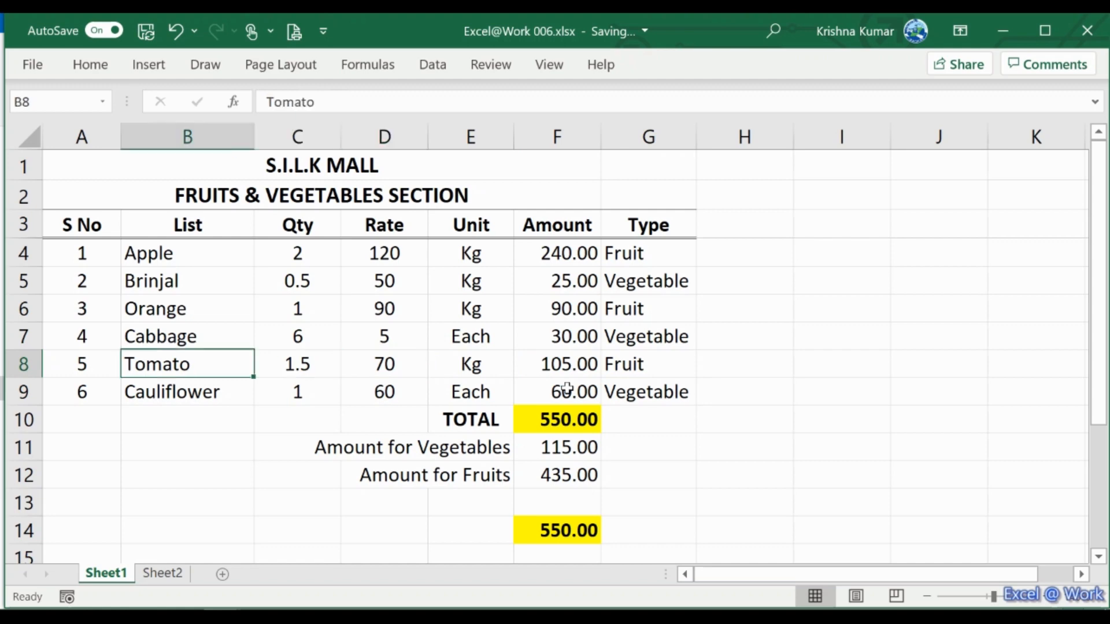
{"action": "key", "text": "Right"}
{"action": "key", "text": "Right"}
{"action": "key", "text": "Right"}
{"action": "key", "text": "Right"}
{"action": "key", "text": "Right"}
{"action": "key", "text": "Up"}
{"action": "key", "text": "Up"}
{"action": "key", "text": "Up"}
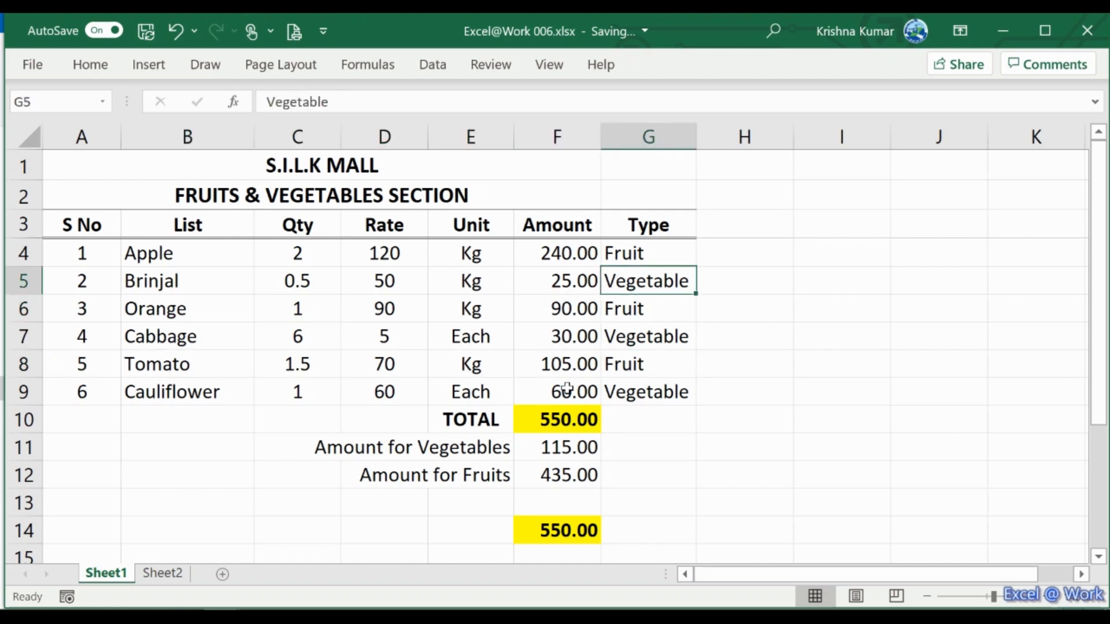
{"action": "key", "text": "Up"}
{"action": "key", "text": "Down"}
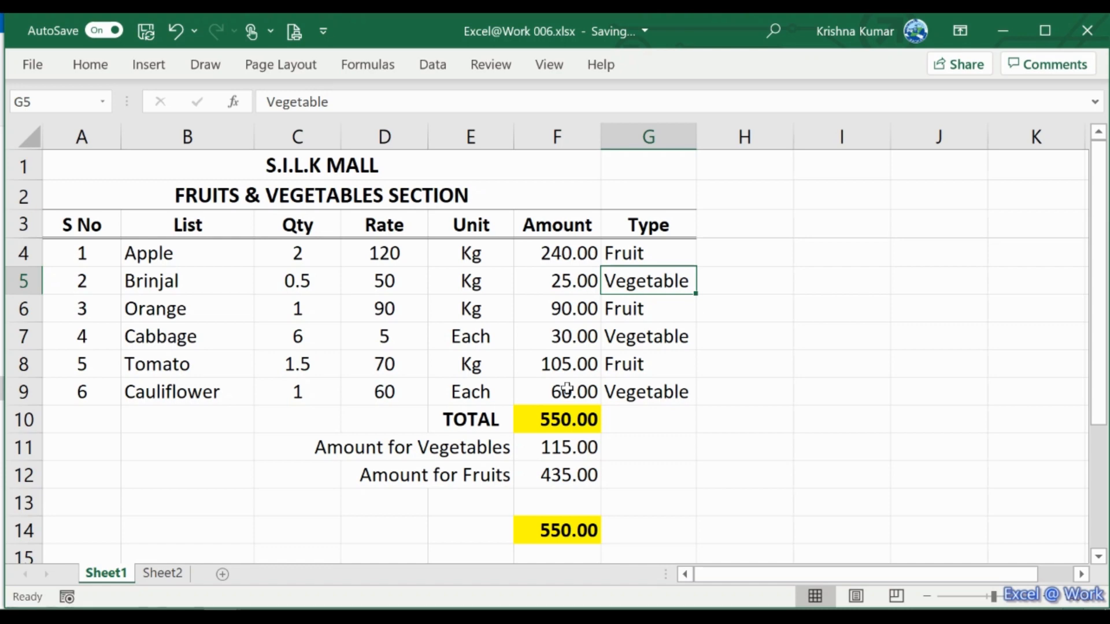
Step: Compare the item types in column G with the criterion used by the fruit amount's SUMIF formula in F12
{"action": "key", "text": "Up"}
{"action": "key", "text": "Down"}
{"action": "key", "text": "Down"}
{"action": "key", "text": "Down"}
{"action": "key", "text": "Down"}
{"action": "key", "text": "Down"}
{"action": "key", "text": "Down"}
{"action": "key", "text": "Down"}
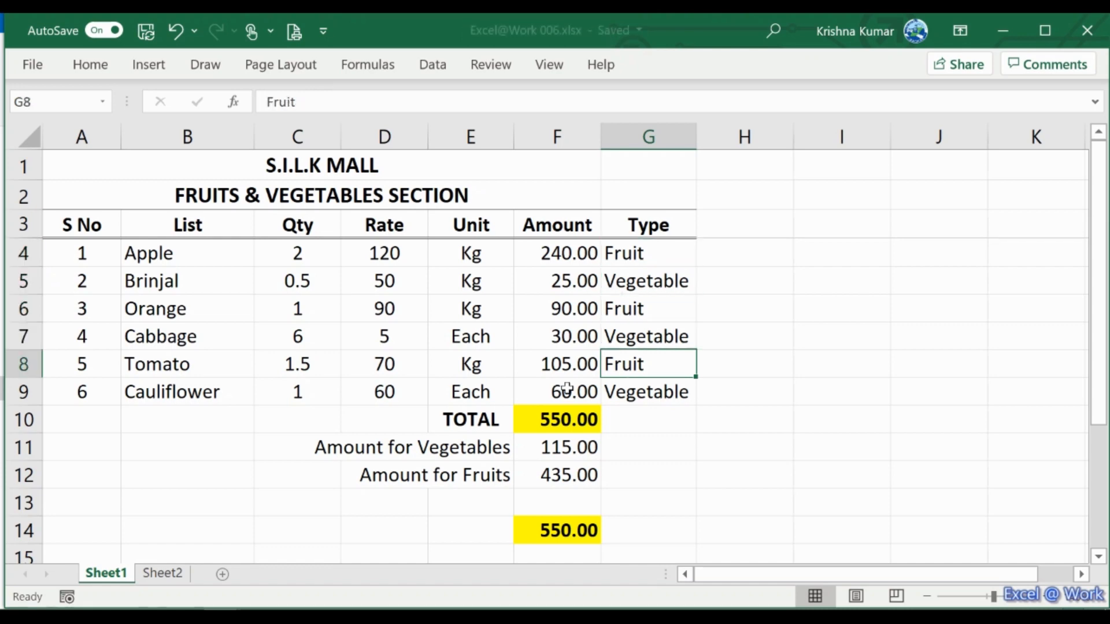
{"action": "key", "text": "Left"}
{"action": "key", "text": "Left"}
{"action": "key", "text": "Right"}
{"action": "key", "text": "Down"}
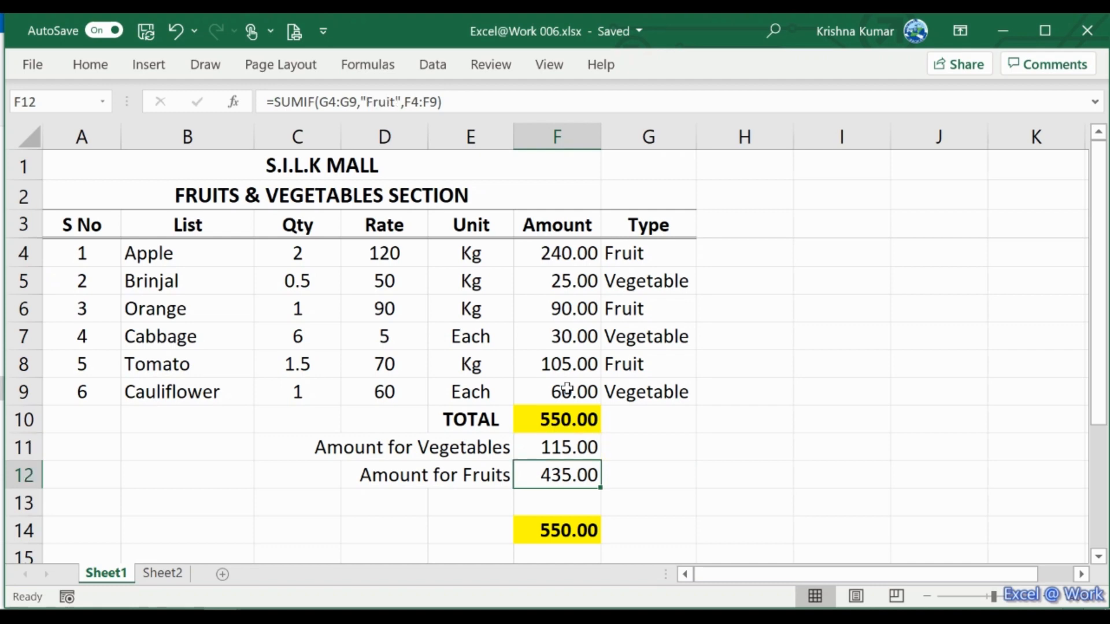
{"action": "key", "text": "Up"}
{"action": "key", "text": "Right"}
{"action": "key", "text": "Up"}
{"action": "key", "text": "Up"}
{"action": "key", "text": "Up"}
{"action": "key", "text": "Down"}
{"action": "key", "text": "Down"}
{"action": "key", "text": "Down"}
{"action": "key", "text": "Down"}
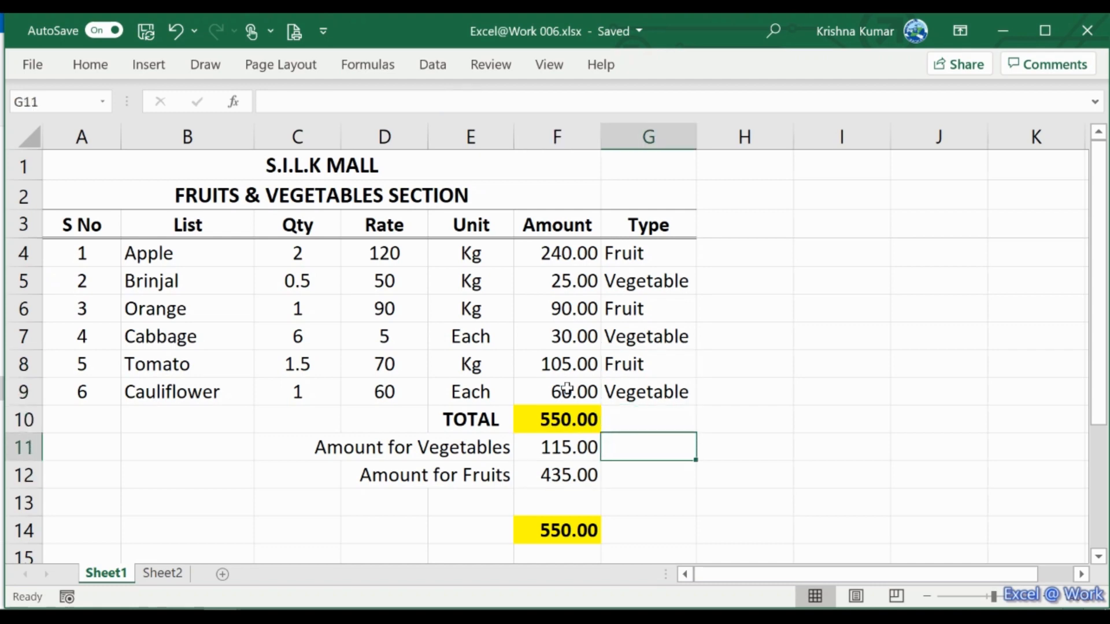
Step: Change the criterion in F12's SUMIF formula to "Fruits", so the formula reads =SUMIF(G4:G9,"Fruits",F4:F9)
{"action": "key", "text": "Left"}
{"action": "key", "text": "F2"}
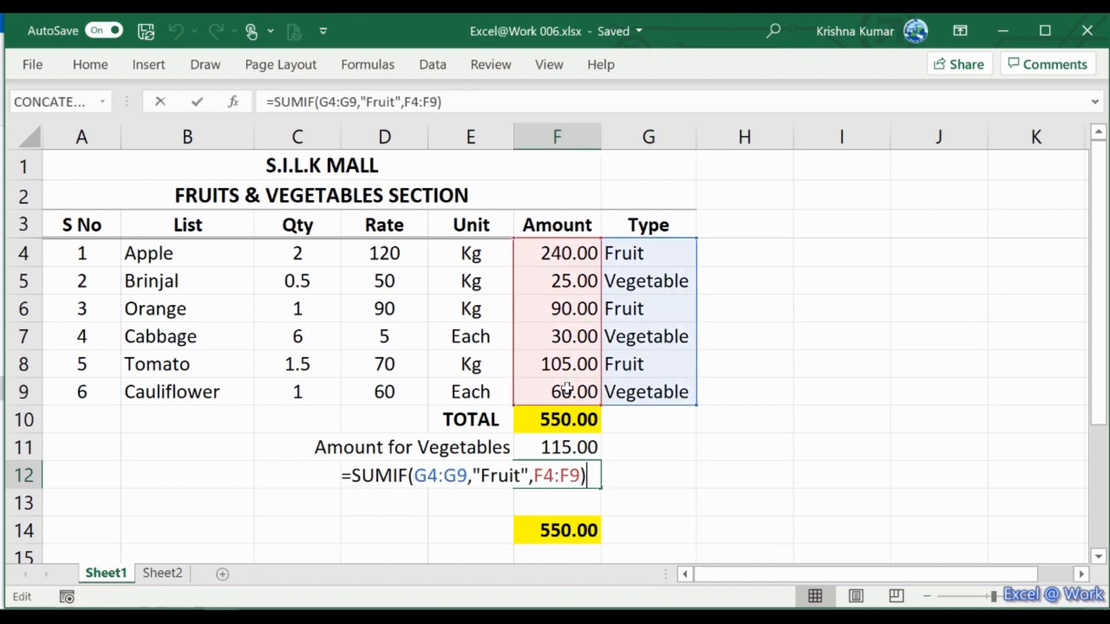
{"action": "key", "text": "Left"}
{"action": "key", "text": "Left"}
{"action": "key", "text": "Left"}
{"action": "key", "text": "Left"}
{"action": "key", "text": "Left"}
{"action": "key", "text": "Left"}
{"action": "key", "text": "Left"}
{"action": "key", "text": "Left"}
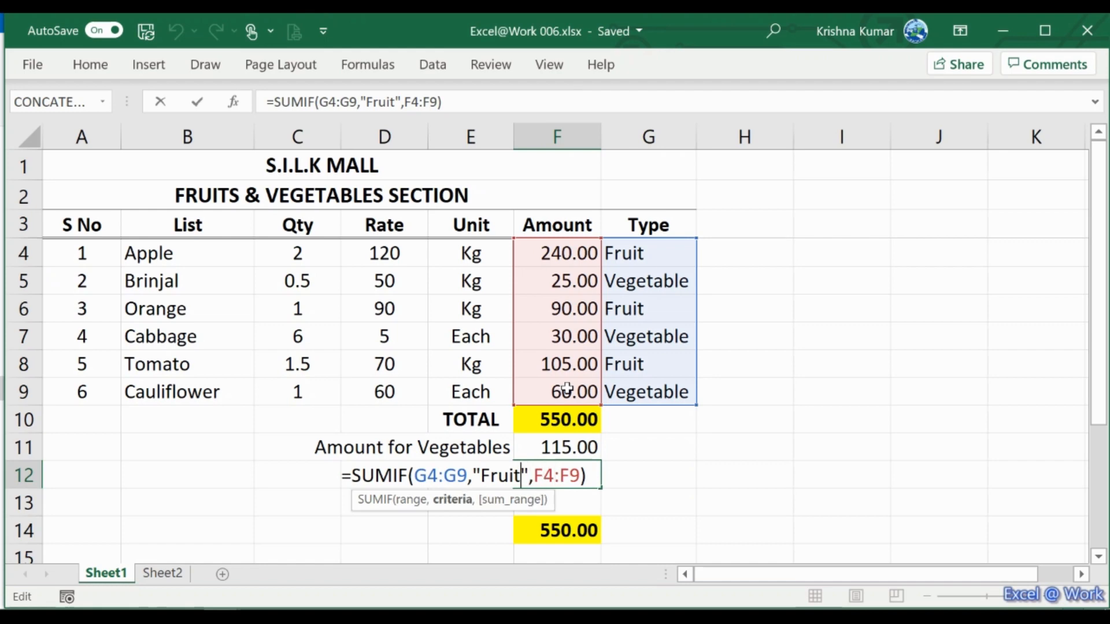
{"action": "type", "text": "s"}
{"action": "key", "text": "Return"}
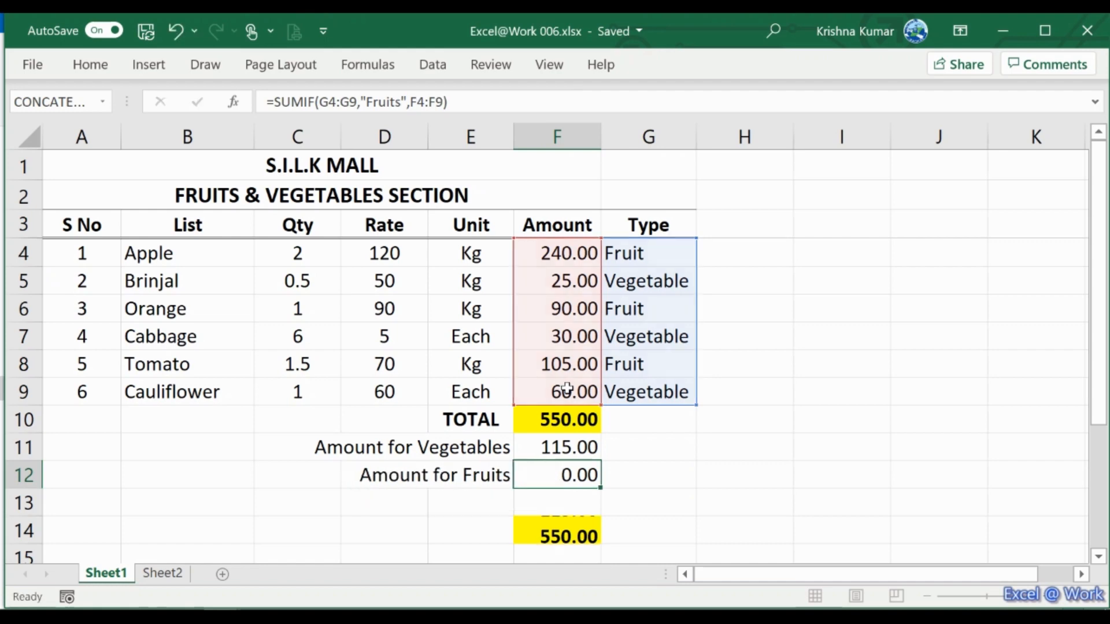
Step: Examine how the plural criterion affects the fruit amount in F12 and the check total in F14
{"action": "key", "text": "Up"}
{"action": "key", "text": "Up"}
{"action": "key", "text": "Up"}
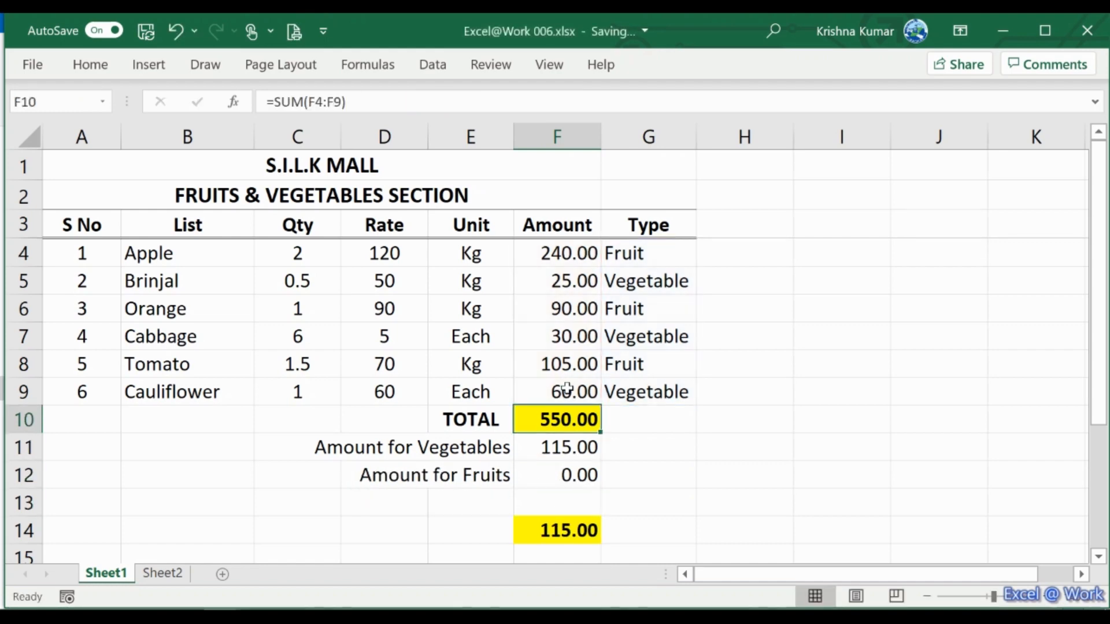
{"action": "key", "text": "Up"}
{"action": "key", "text": "Up"}
{"action": "key", "text": "Right"}
{"action": "key", "text": "Left"}
{"action": "key", "text": "Down"}
{"action": "key", "text": "Down"}
{"action": "key", "text": "Down"}
{"action": "key", "text": "Down"}
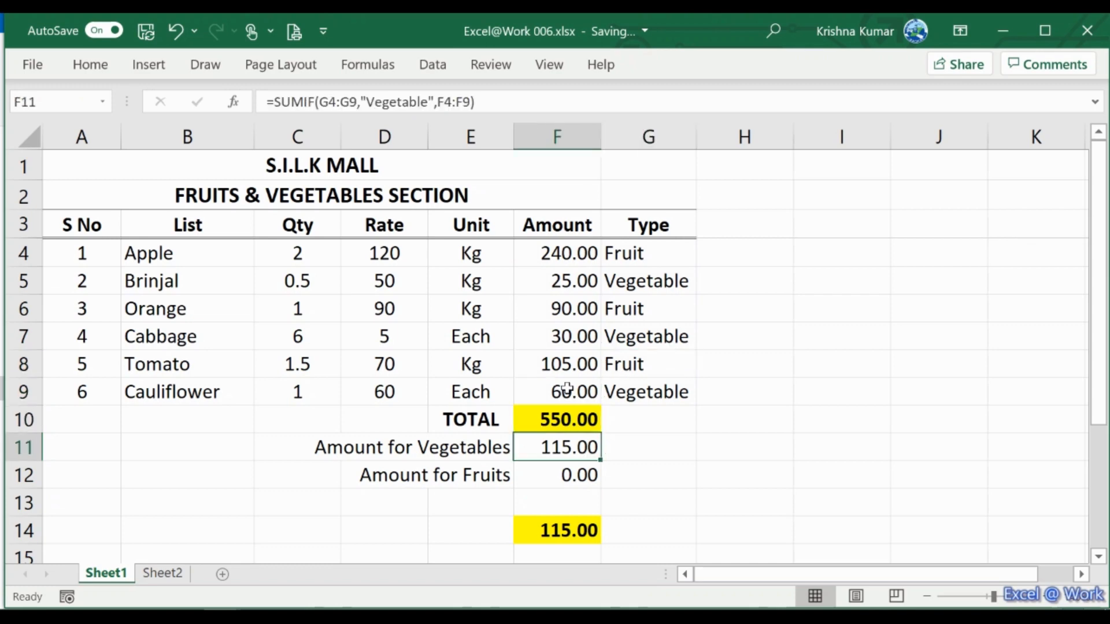
Step: Correct the criterion in F12's SUMIF formula to "Fruit" so it matches the type entries in column G
{"action": "key", "text": "F2"}
{"action": "key", "text": "Left"}
{"action": "key", "text": "Left"}
{"action": "key", "text": "Left"}
{"action": "key", "text": "Left"}
{"action": "key", "text": "Left"}
{"action": "key", "text": "Left"}
{"action": "key", "text": "Left"}
{"action": "key", "text": "Left"}
{"action": "key", "text": "Left"}
{"action": "key", "text": "Left"}
{"action": "key", "text": "Left"}
{"action": "key", "text": "Left"}
{"action": "key", "text": "Left"}
{"action": "key", "text": "Left"}
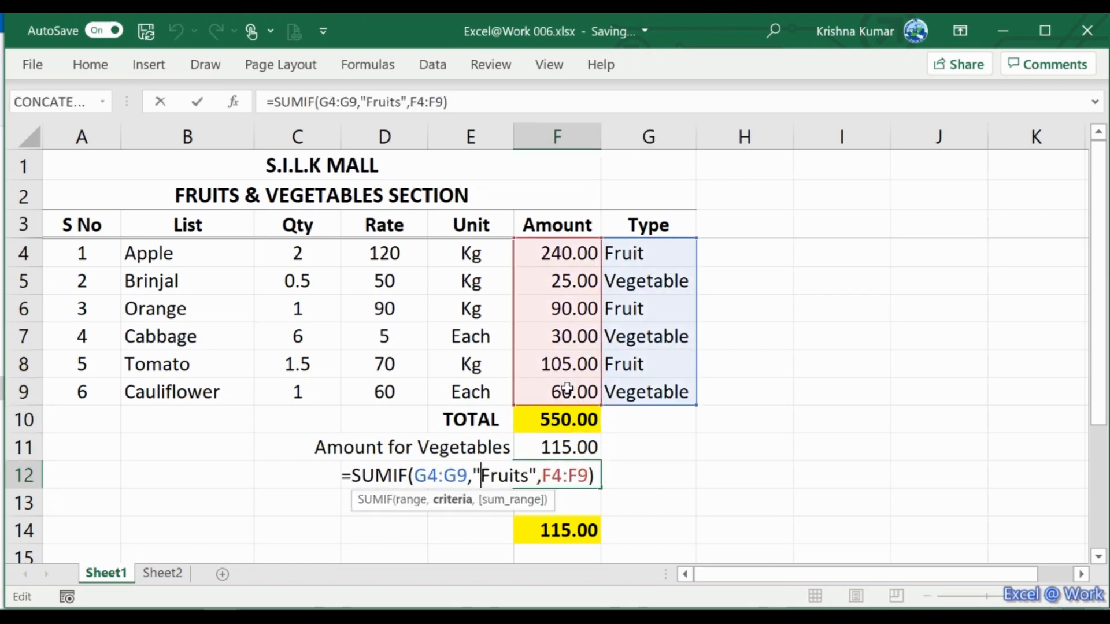
{"action": "key", "text": "Right"}
{"action": "key", "text": "Right"}
{"action": "key", "text": "Right"}
{"action": "key", "text": "Right"}
{"action": "key", "text": "Right"}
{"action": "key", "text": "Delete"}
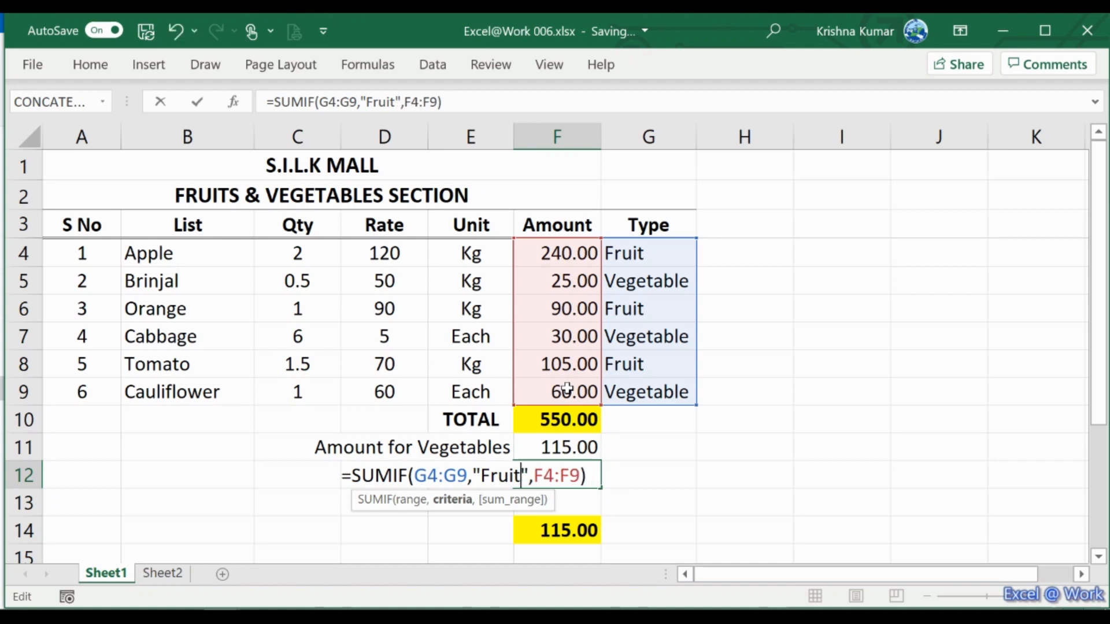
{"action": "key", "text": "Left"}
{"action": "key", "text": "Left"}
{"action": "key", "text": "Left"}
{"action": "key", "text": "Left"}
{"action": "key", "text": "Right"}
{"action": "key", "text": "Right"}
{"action": "key", "text": "Right"}
{"action": "key", "text": "Return"}
Step: Misspell Cabbage's type in G7 as "Vegetabl" to test the vegetable SUMIF formula
{"action": "key", "text": "Up"}
{"action": "key", "text": "Up"}
{"action": "key", "text": "Up"}
{"action": "key", "text": "Up"}
{"action": "key", "text": "Up"}
{"action": "key", "text": "Up"}
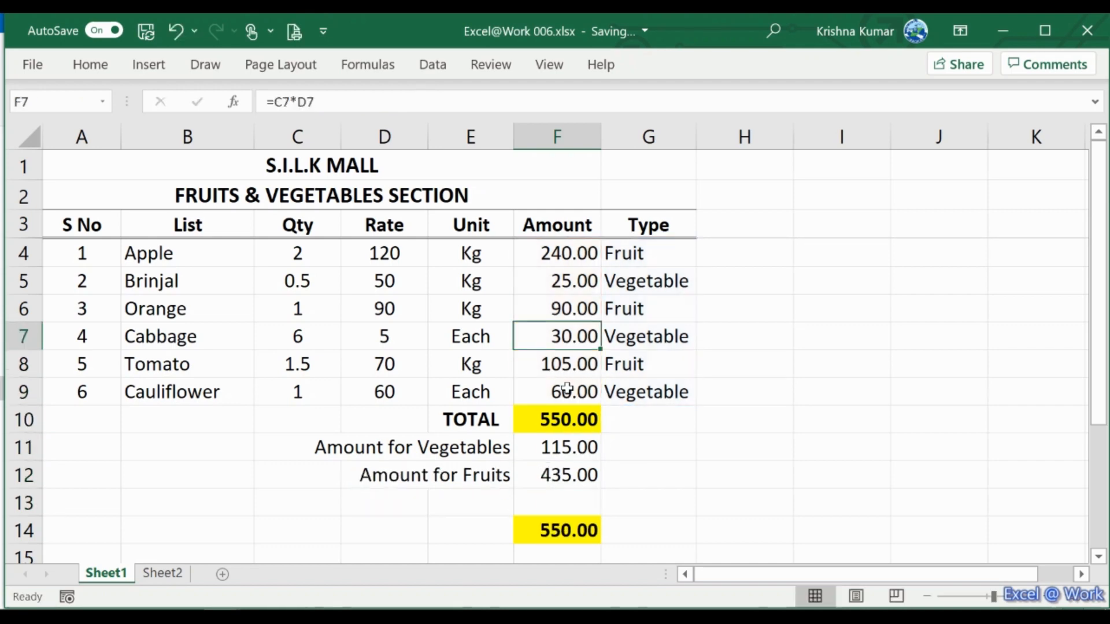
{"action": "key", "text": "Right"}
{"action": "key", "text": "F2"}
{"action": "key", "text": "BackSpace"}
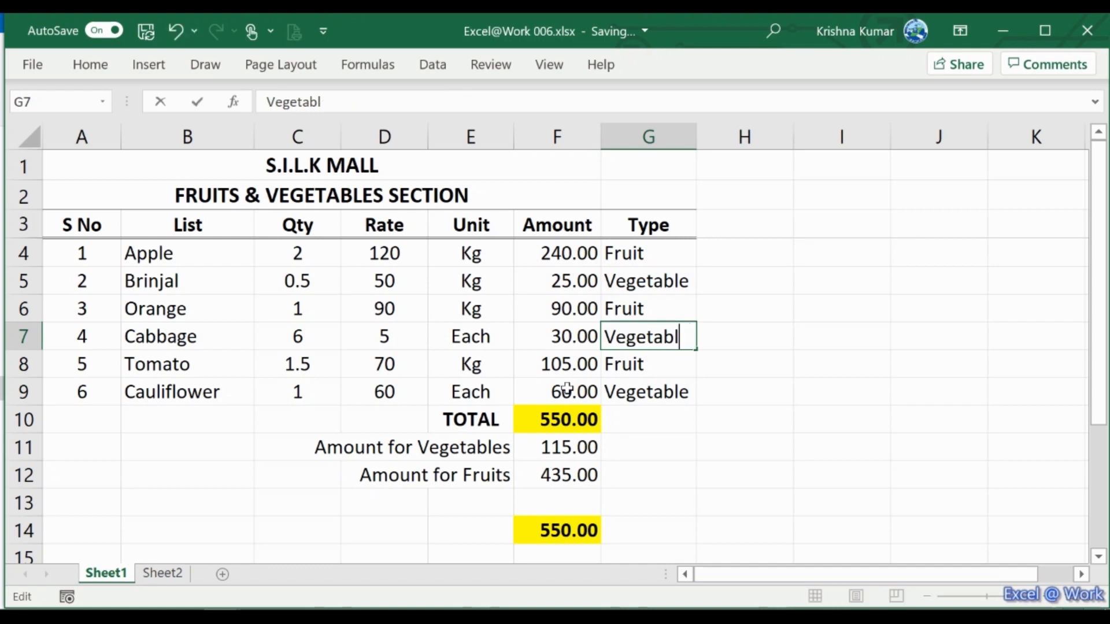
{"action": "key", "text": "Return"}
Step: Examine how the misspelled Cabbage type affects the vegetable amount in F11 and the check total in F14
{"action": "key", "text": "Down"}
{"action": "key", "text": "Down"}
{"action": "key", "text": "Down"}
{"action": "key", "text": "Left"}
{"action": "key", "text": "Right"}
{"action": "key", "text": "Up"}
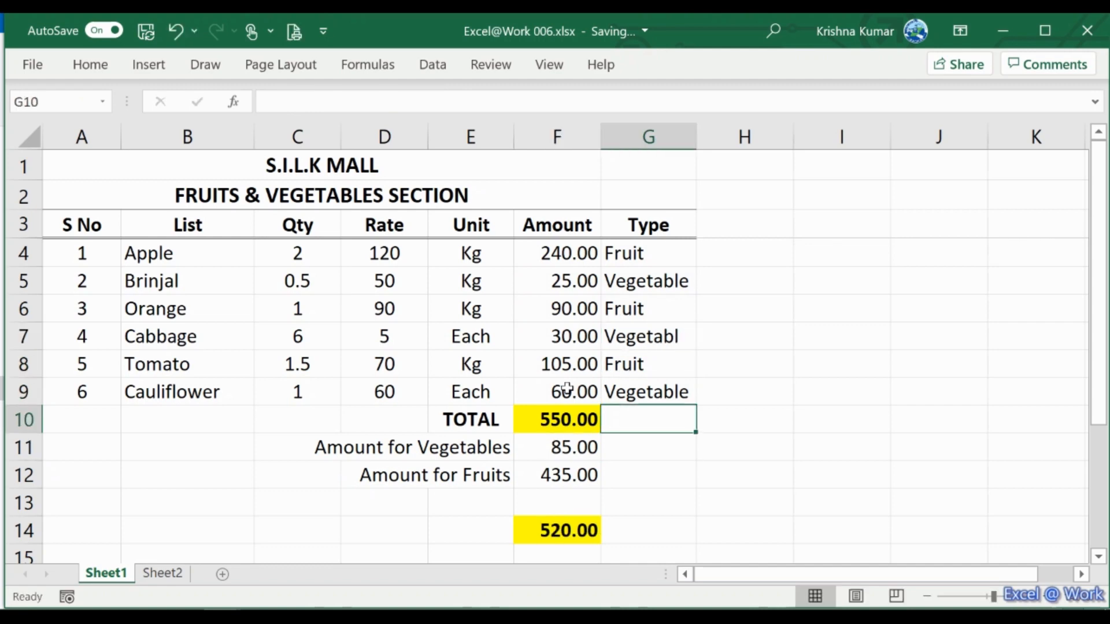
{"action": "key", "text": "Up"}
{"action": "key", "text": "Up"}
{"action": "key", "text": "Up"}
{"action": "key", "text": "Up"}
{"action": "key", "text": "Down"}
Step: Copy Brinjal's type Vegetable from G5 into Cabbage's type cell G7
{"action": "key", "text": "Up"}
{"action": "key", "text": "Up"}
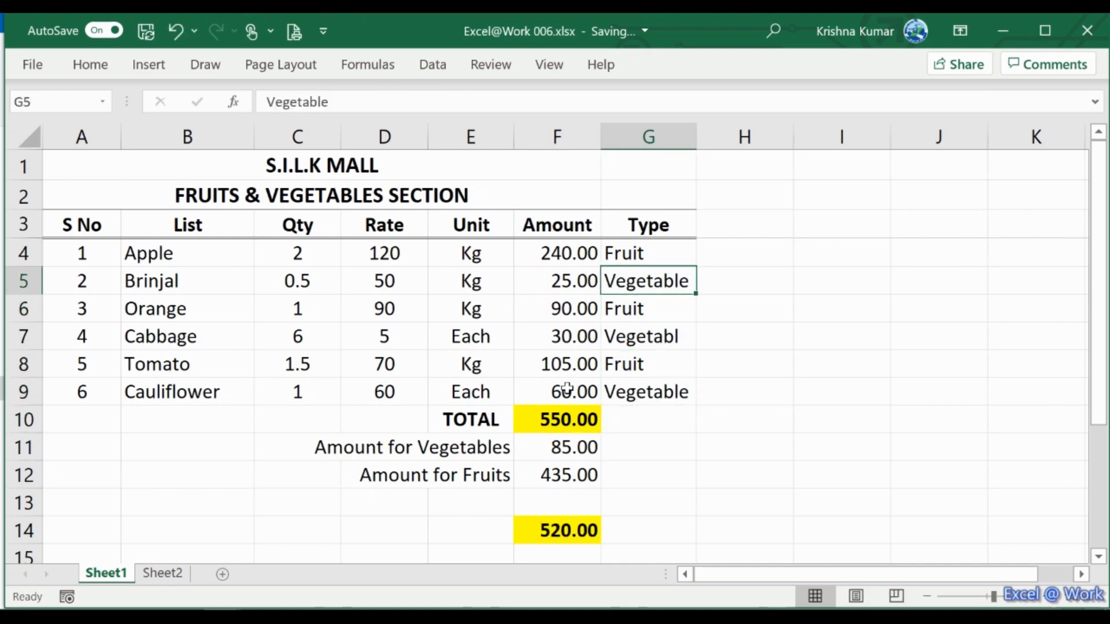
{"action": "key", "text": "Up"}
{"action": "key", "text": "Down"}
{"action": "key", "text": "ctrl+c"}
{"action": "key", "text": "Down"}
{"action": "key", "text": "Down"}
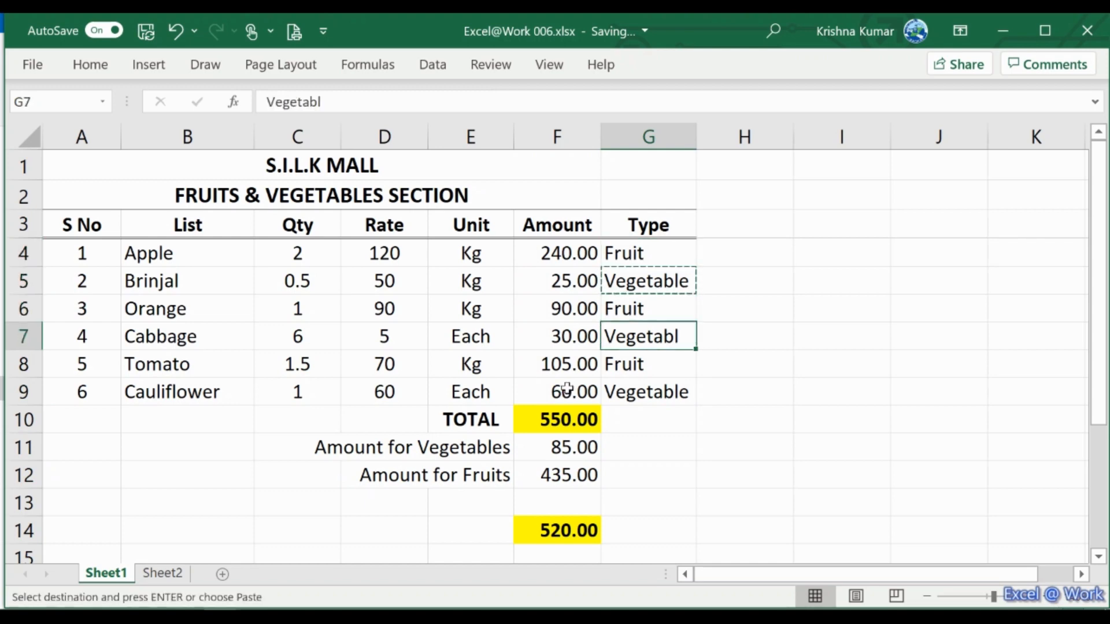
{"action": "key", "text": "Return"}
Step: Review the vegetable and fruit amounts in F11 and F12 against the totals in F10 and F14
{"action": "key", "text": "Down"}
{"action": "key", "text": "Down"}
{"action": "key", "text": "Down"}
{"action": "key", "text": "Down"}
{"action": "key", "text": "Left"}
{"action": "key", "text": "Down"}
{"action": "key", "text": "Down"}
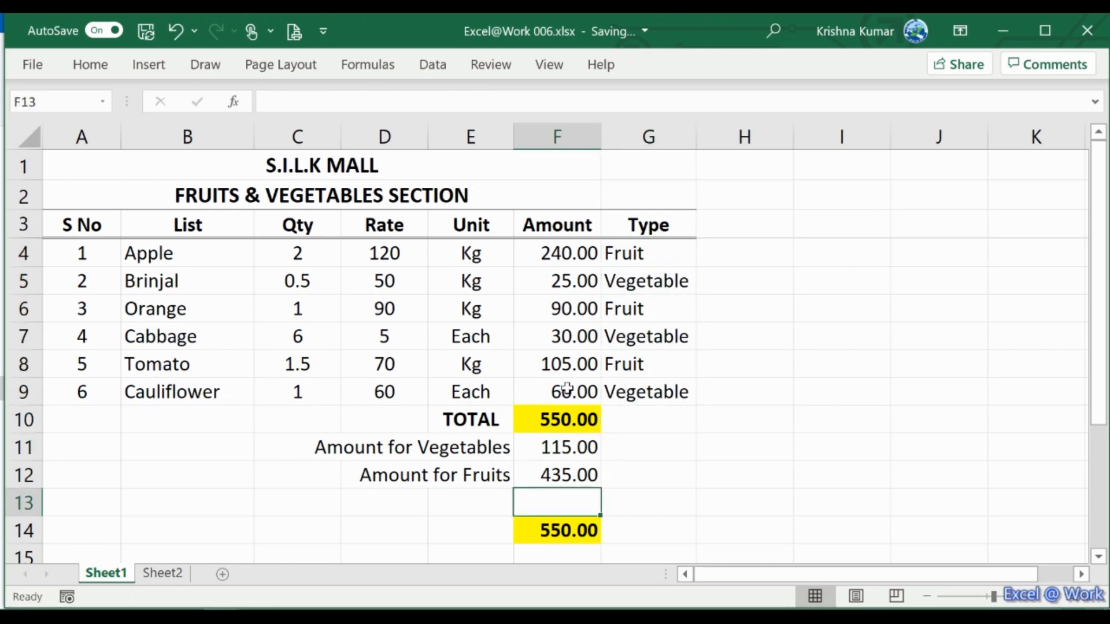
{"action": "key", "text": "Up"}
{"action": "key", "text": "Up"}
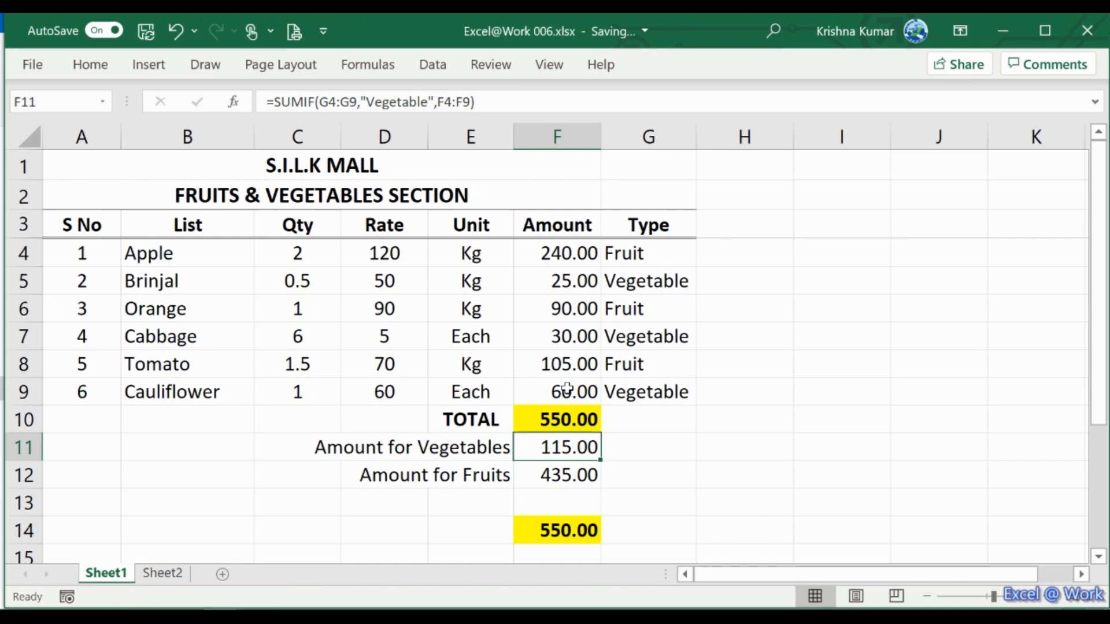